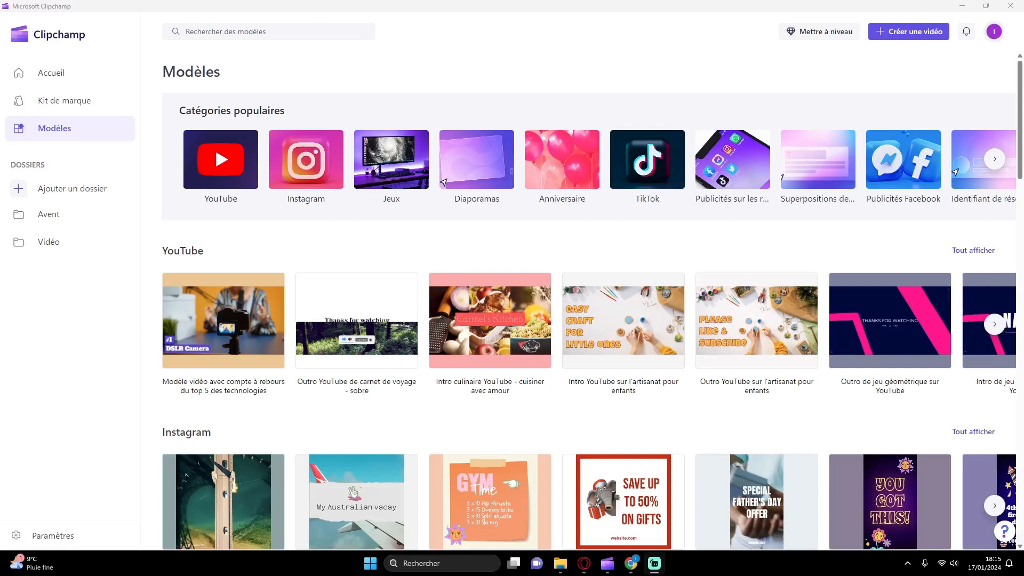
Step: Create a project from the YouTube top 5 technologies countdown template and dismiss the notice about unavailable stock files
{"action": "left_click", "coordinate": [219, 171]}
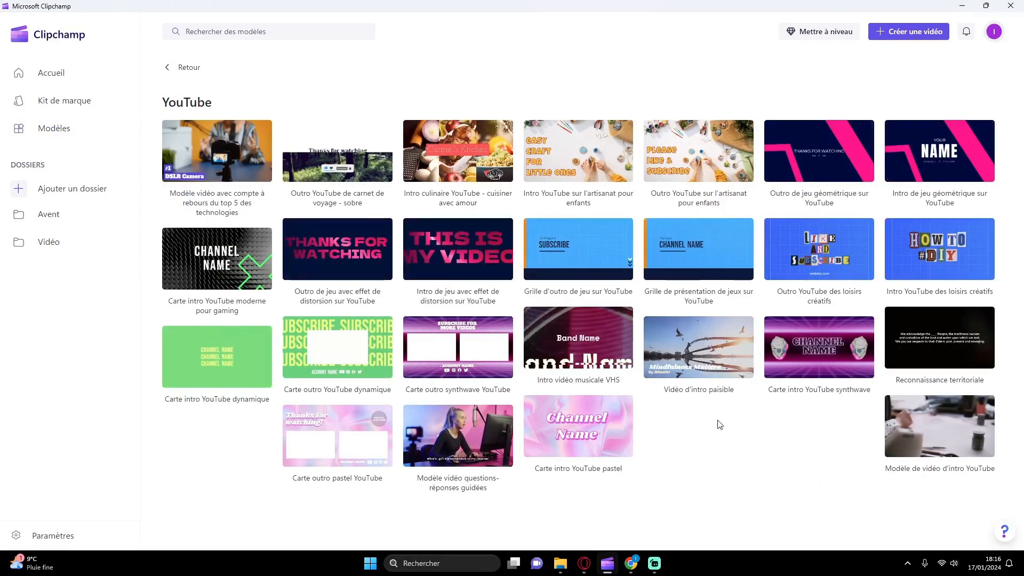
{"action": "left_click", "coordinate": [196, 158]}
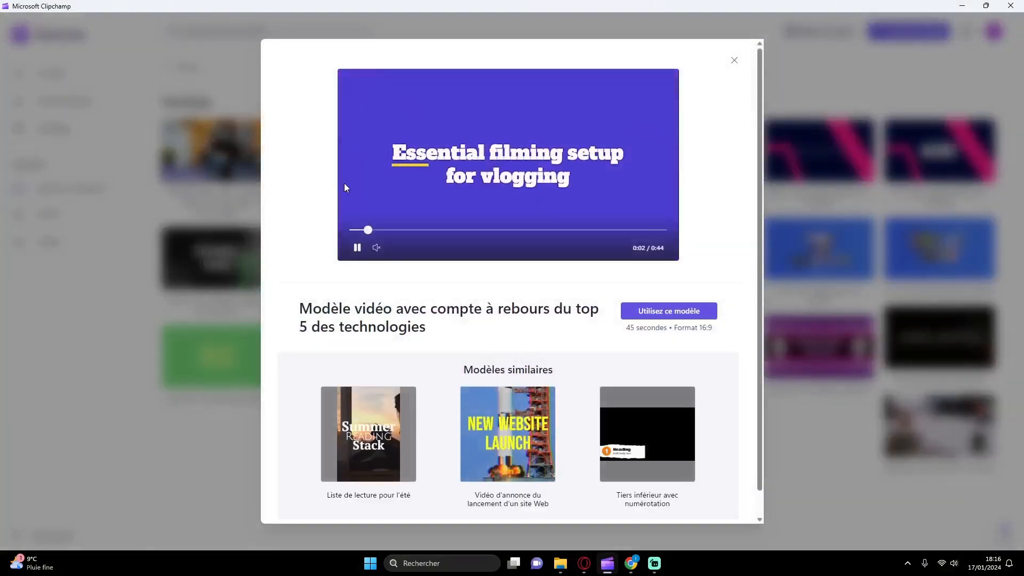
{"action": "left_click", "coordinate": [651, 314]}
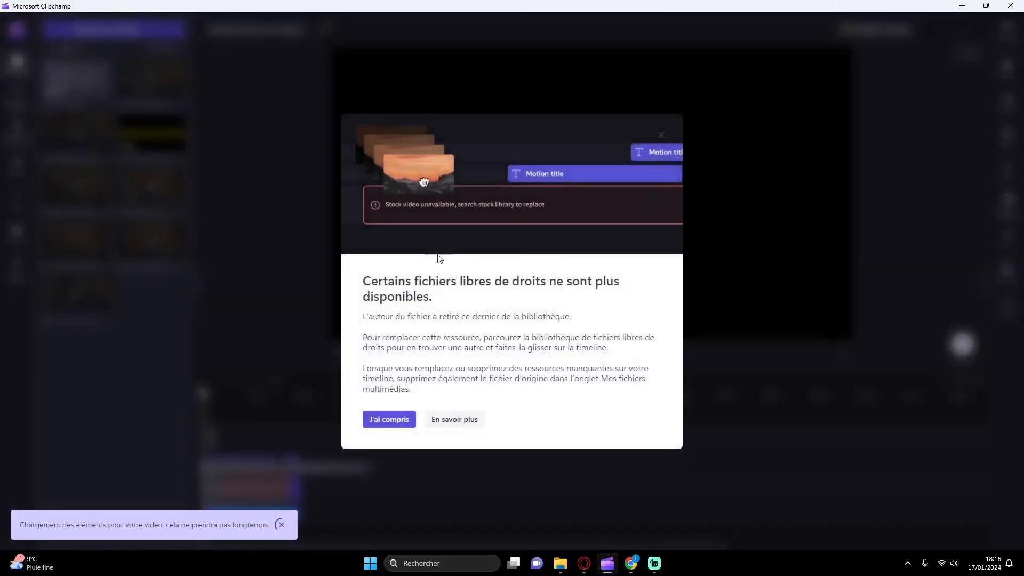
{"action": "left_click", "coordinate": [390, 420]}
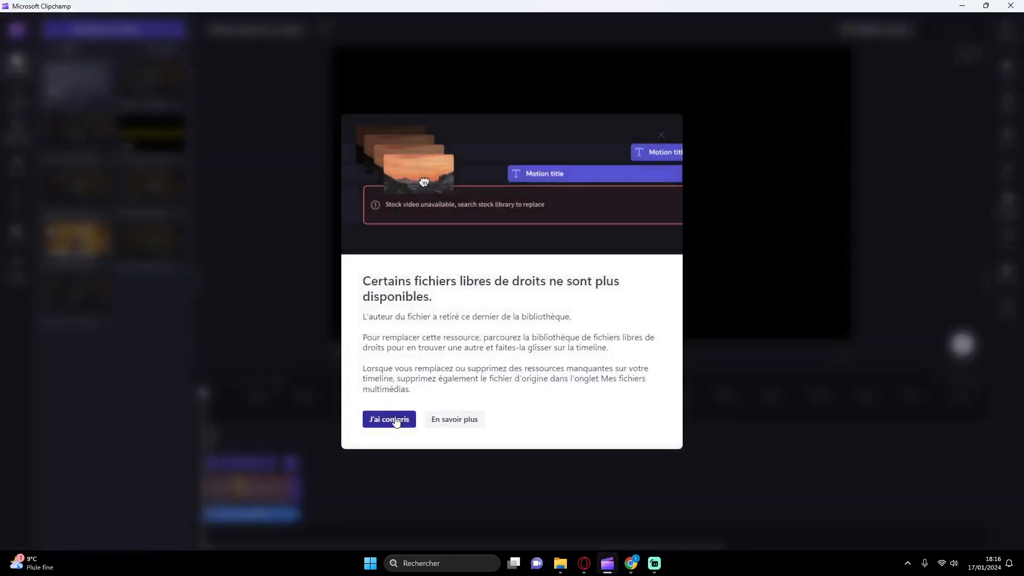
{"action": "left_click", "coordinate": [389, 418]}
Step: Delete all seven unavailable stock video clips from the template's main video track together
{"action": "left_click", "coordinate": [842, 353]}
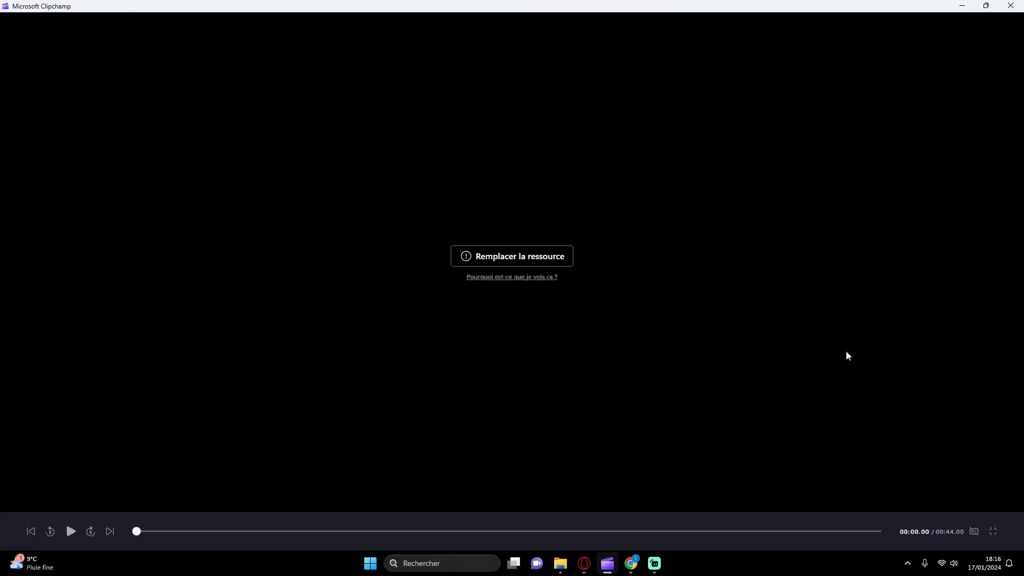
{"action": "left_click", "coordinate": [995, 531]}
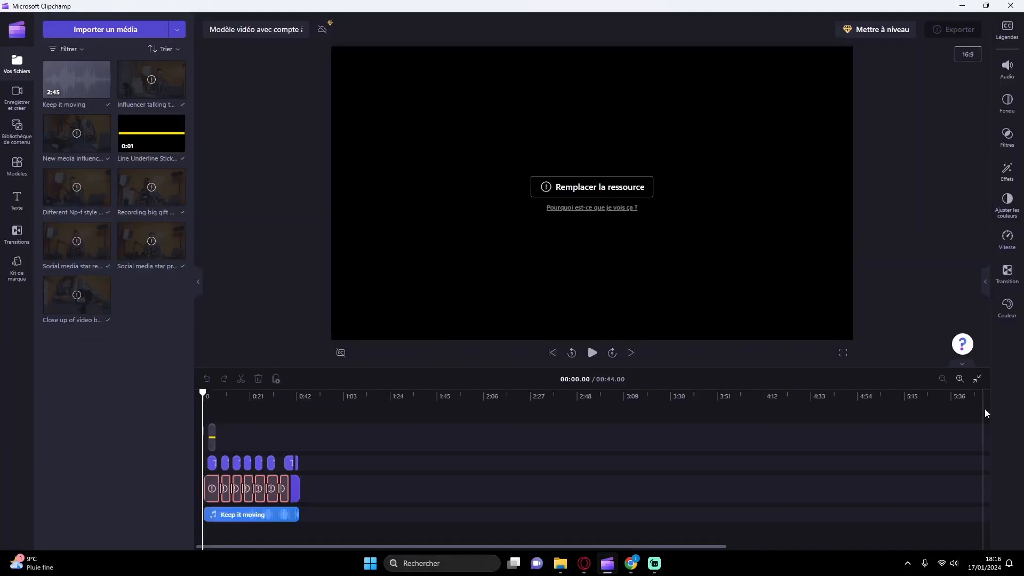
{"action": "left_click", "coordinate": [976, 379]}
{"action": "left_click", "coordinate": [259, 494]}
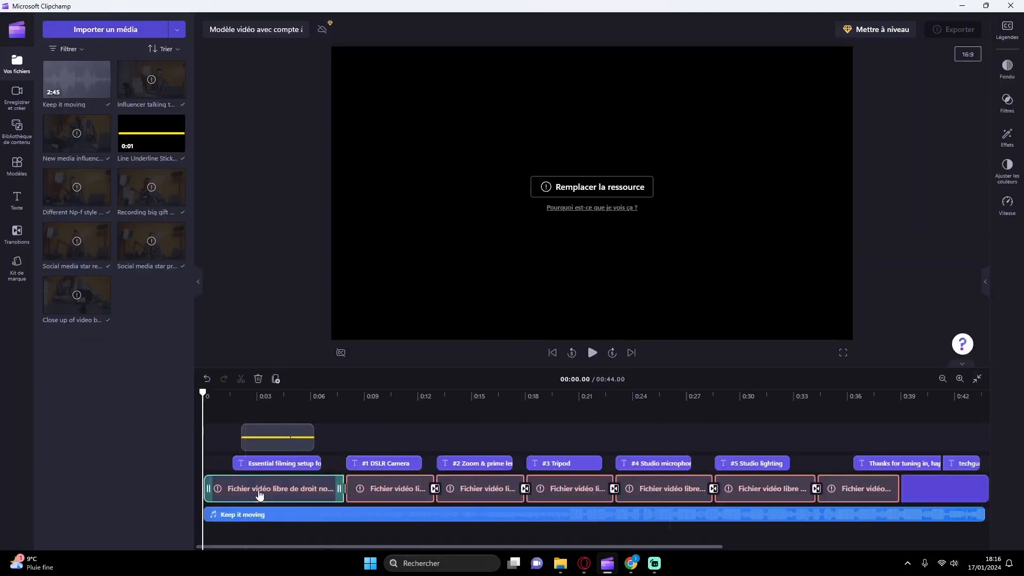
{"action": "left_click", "coordinate": [382, 495], "text": "shift"}
{"action": "left_click", "coordinate": [481, 495], "text": "shift"}
{"action": "left_click", "coordinate": [569, 495], "text": "shift"}
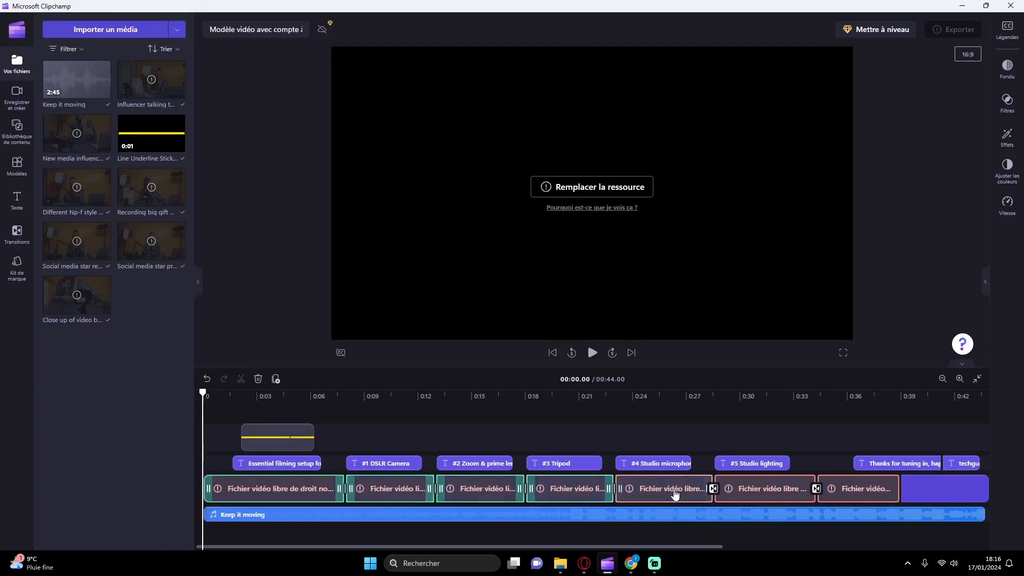
{"action": "left_click", "coordinate": [669, 495], "text": "shift"}
{"action": "left_click", "coordinate": [750, 496], "text": "shift"}
{"action": "left_click", "coordinate": [846, 488], "text": "shift"}
{"action": "key", "text": "Delete"}
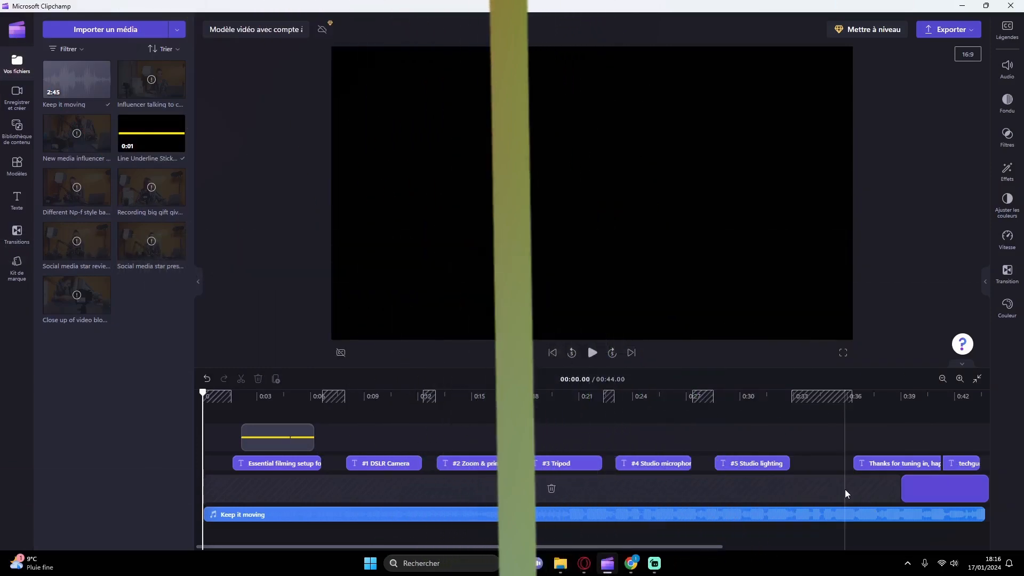
Step: Preview the start of the video and set the "Keep it moving" music track's volume to 12%
{"action": "left_click", "coordinate": [859, 515]}
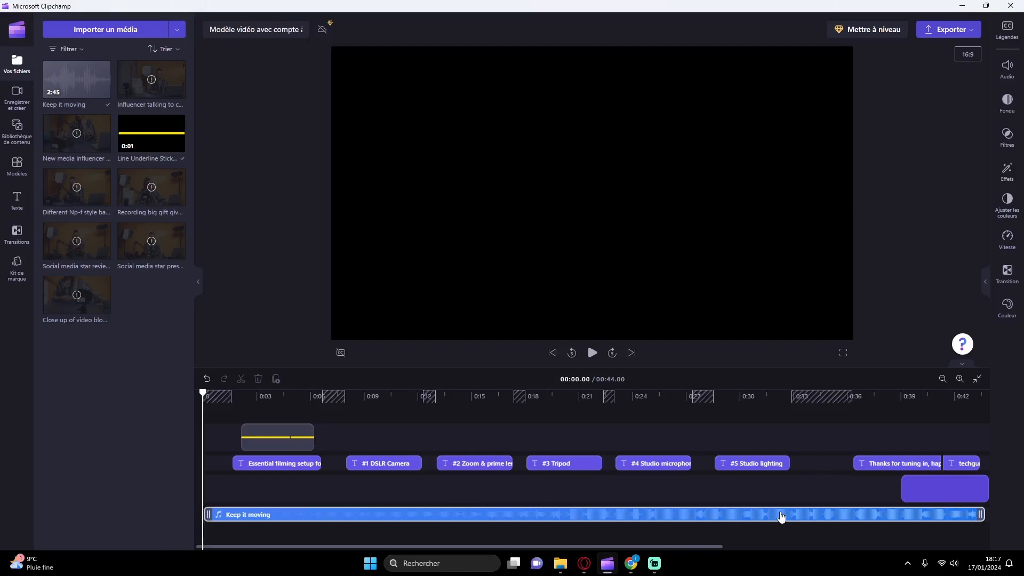
{"action": "left_click", "coordinate": [591, 353]}
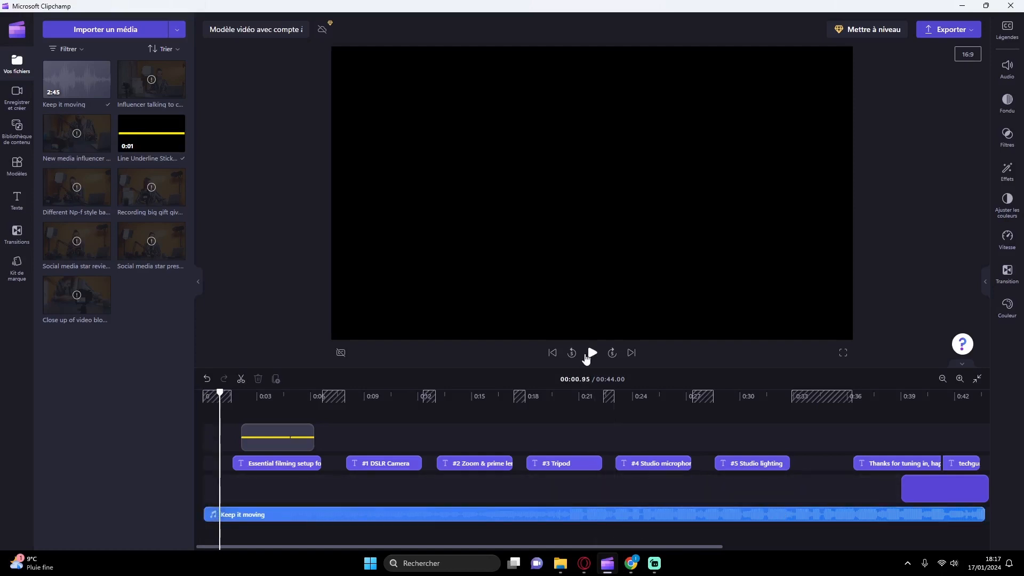
{"action": "left_click", "coordinate": [679, 517]}
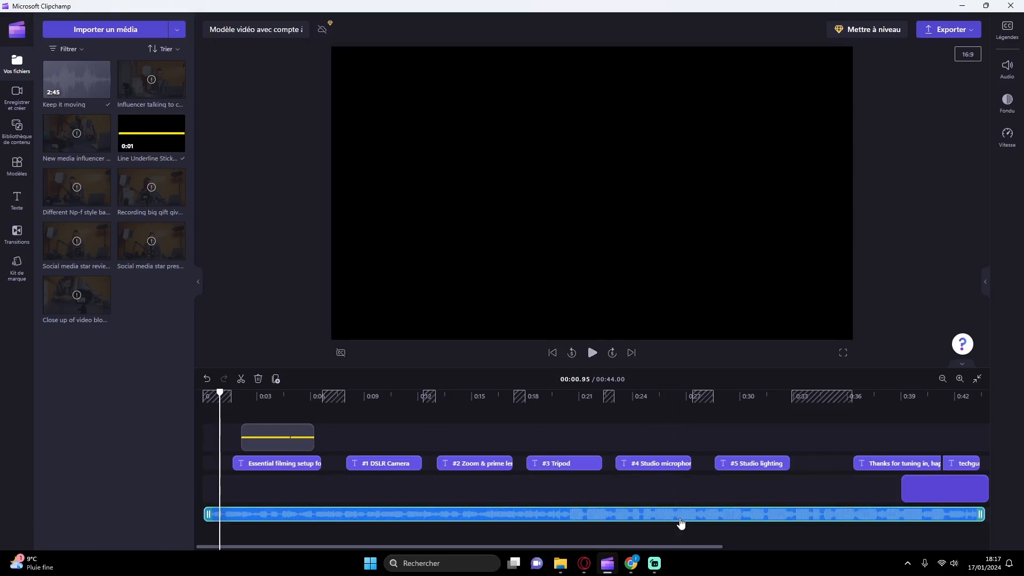
{"action": "left_click", "coordinate": [986, 278]}
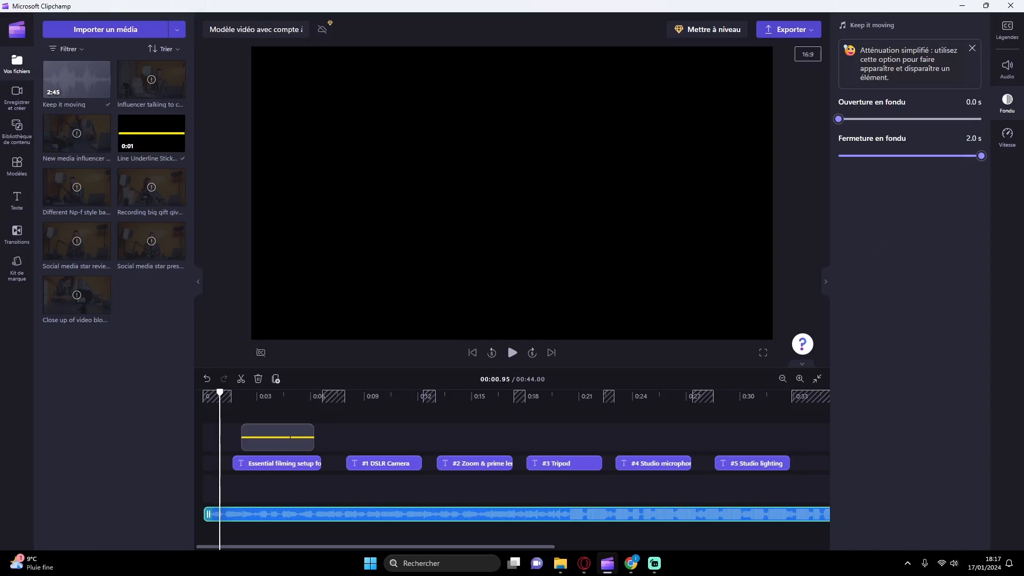
{"action": "left_click", "coordinate": [1007, 136]}
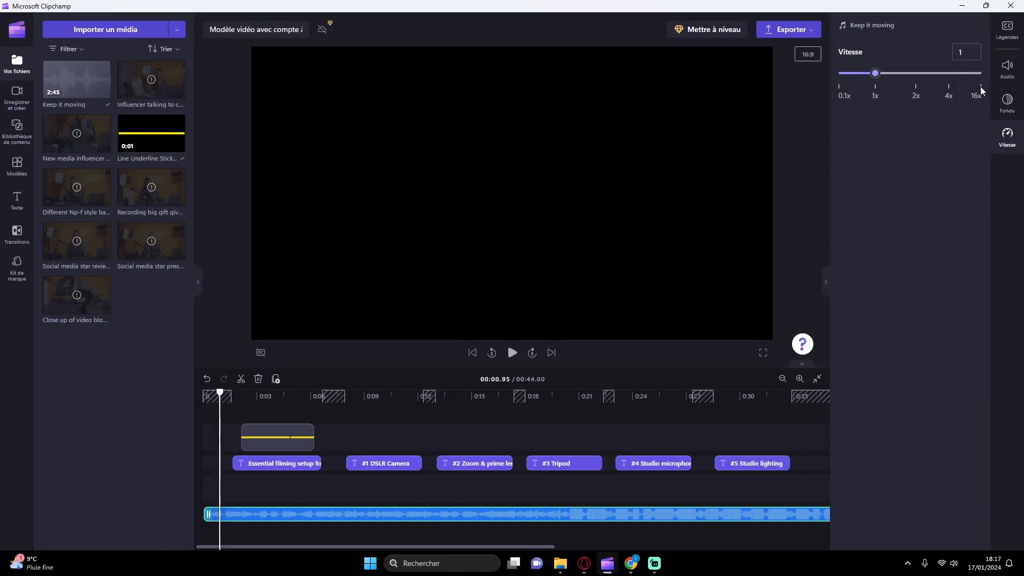
{"action": "left_click", "coordinate": [1006, 102]}
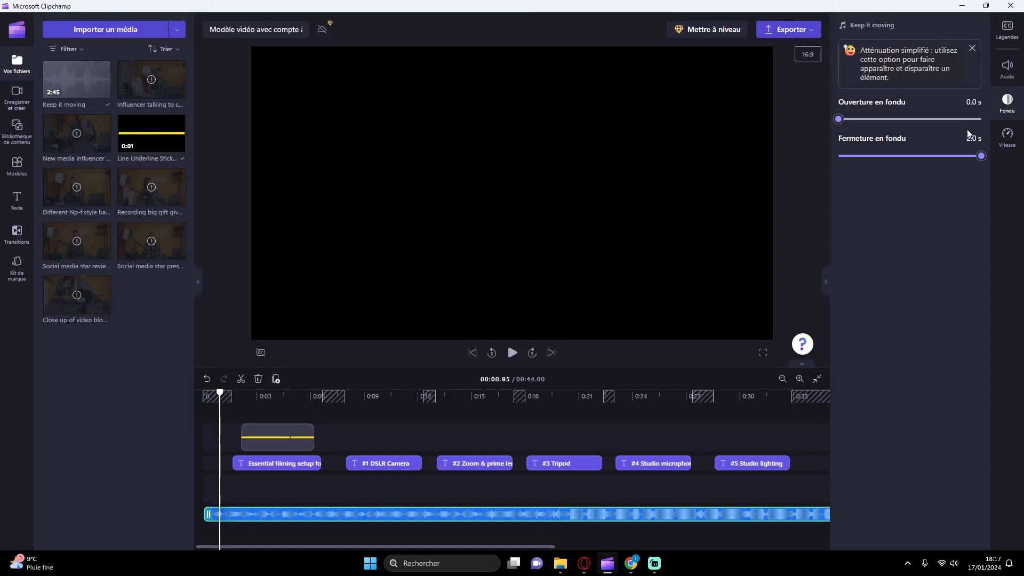
{"action": "left_click", "coordinate": [1006, 66]}
{"action": "left_click_drag", "start_coordinate": [885, 64], "coordinate": [872, 67]}
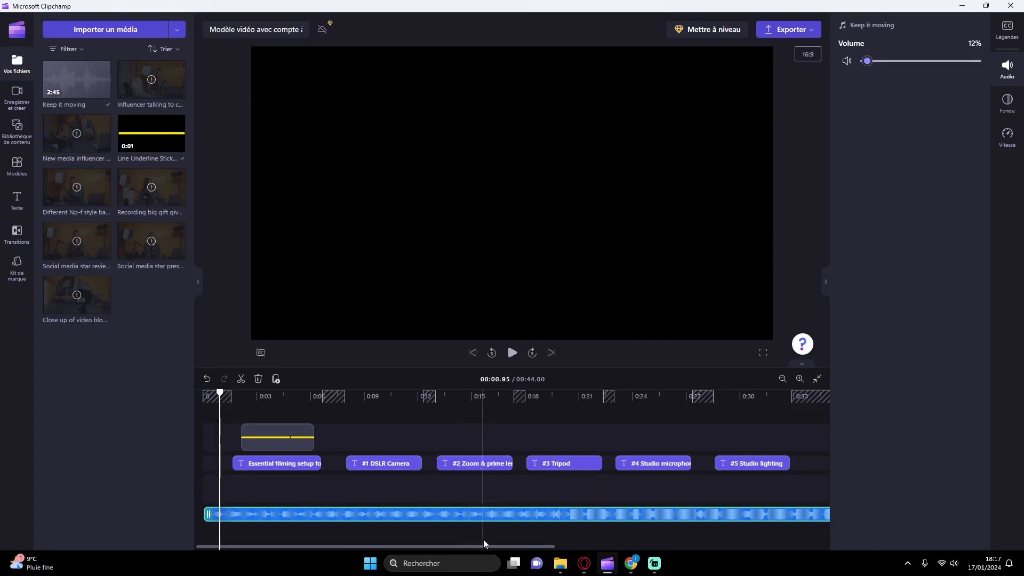
{"action": "left_click", "coordinate": [510, 536]}
{"action": "left_click", "coordinate": [815, 382]}
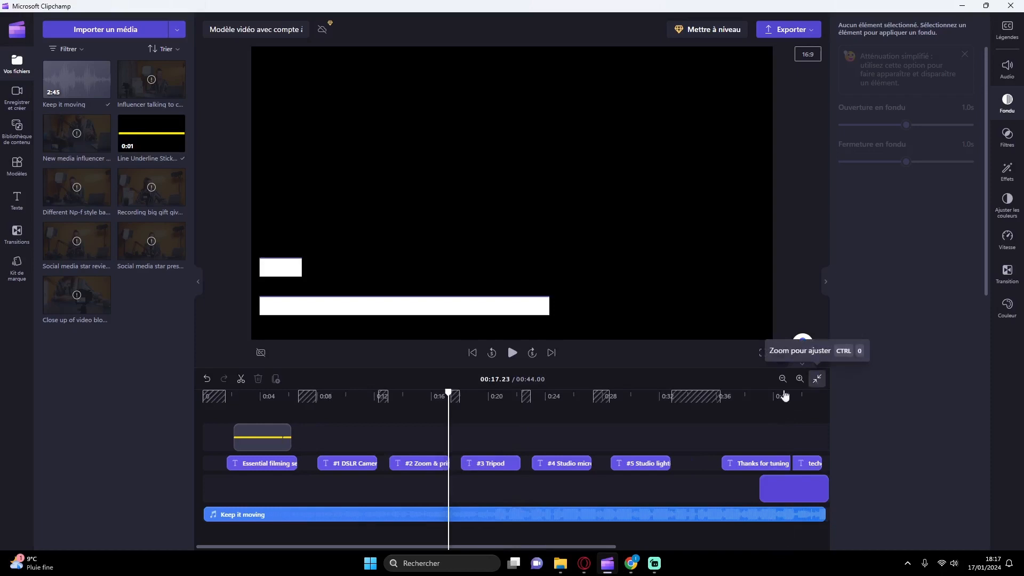
{"action": "left_click", "coordinate": [527, 491]}
{"action": "left_click", "coordinate": [767, 488]}
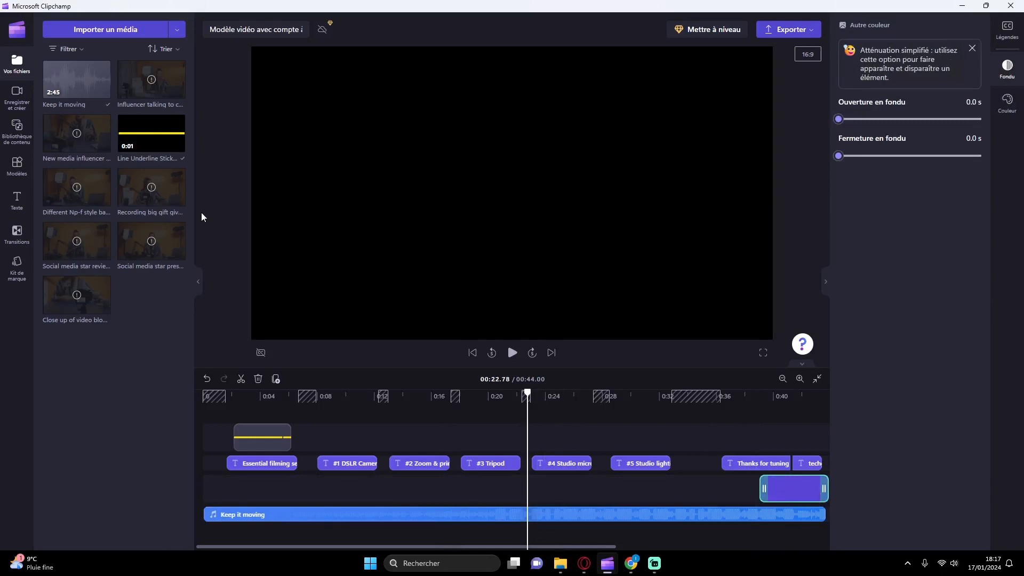
{"action": "key", "text": "alt+Tab"}
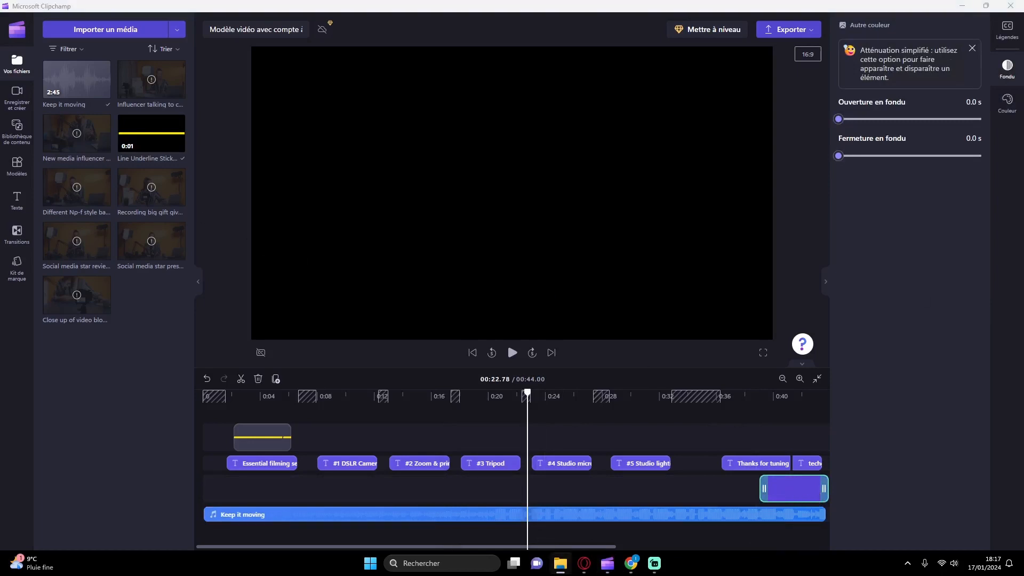
{"action": "left_click_drag", "start_coordinate": [389, 320], "coordinate": [101, 256]}
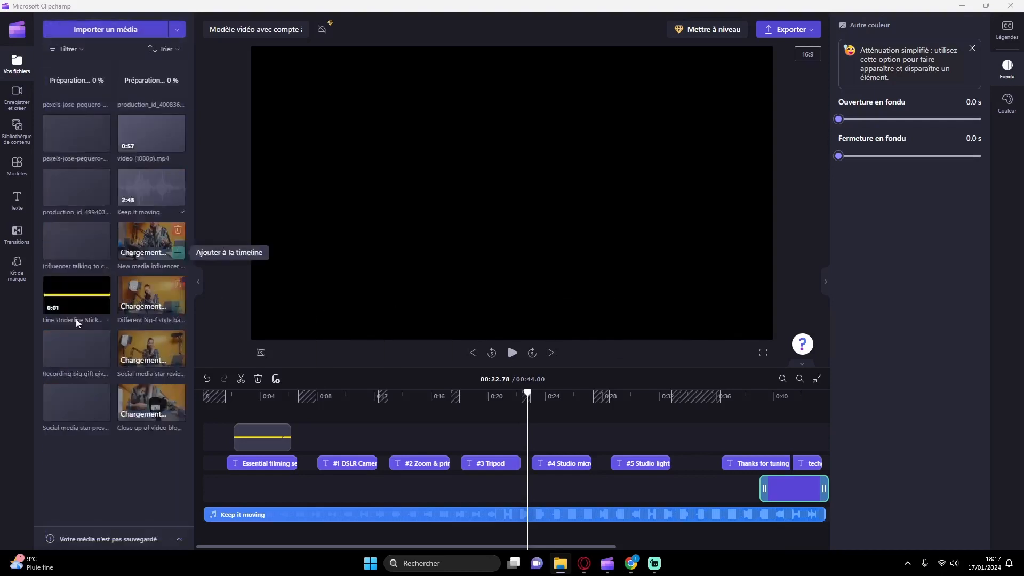
{"action": "left_click_drag", "start_coordinate": [152, 133], "coordinate": [234, 496]}
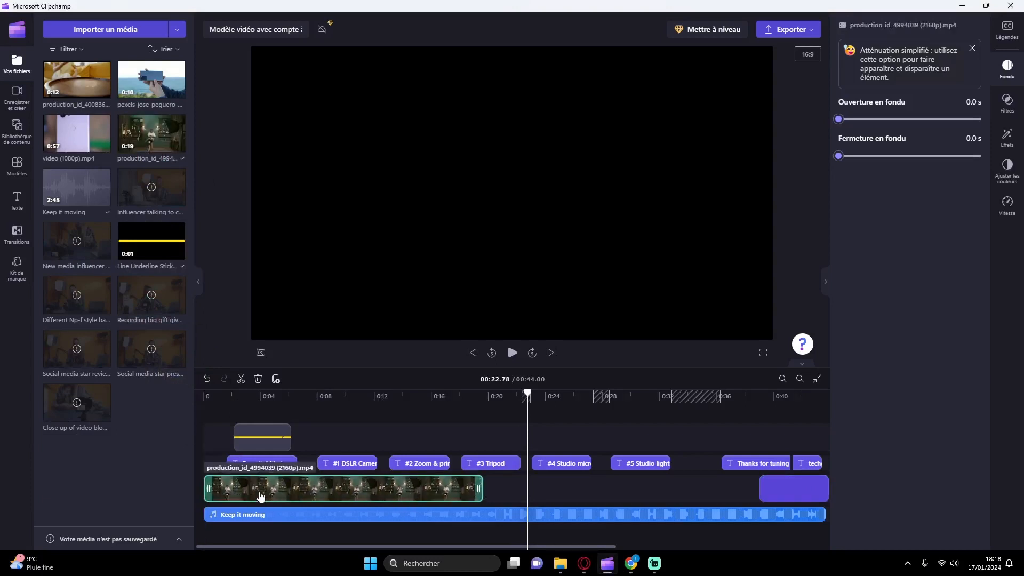
{"action": "left_click_drag", "start_coordinate": [265, 496], "coordinate": [364, 489]}
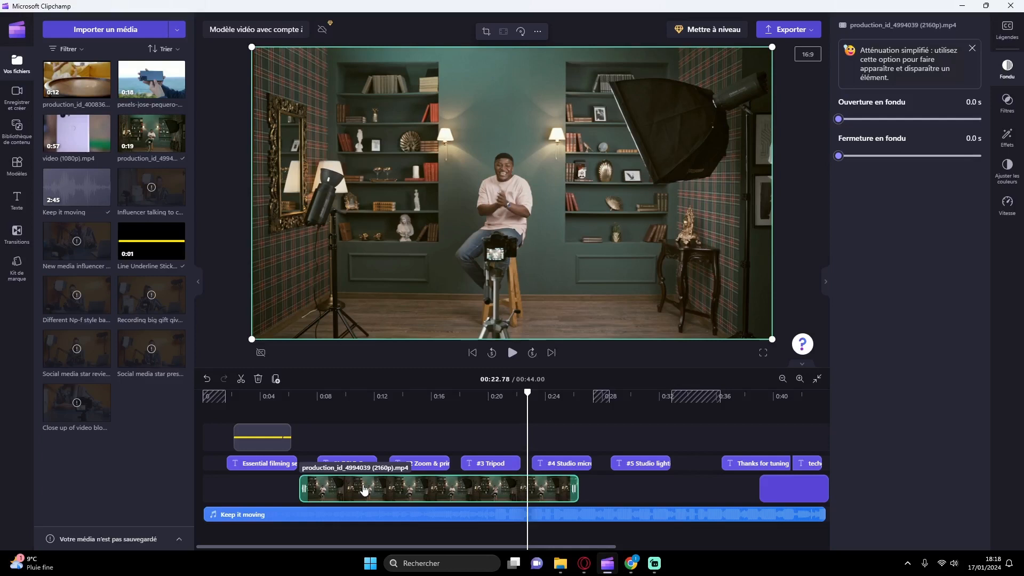
Step: Add the Pink walking cow sticker from the Clipchamp selects collection above the video clip, starting at about 0:09
{"action": "left_click", "coordinate": [16, 131]}
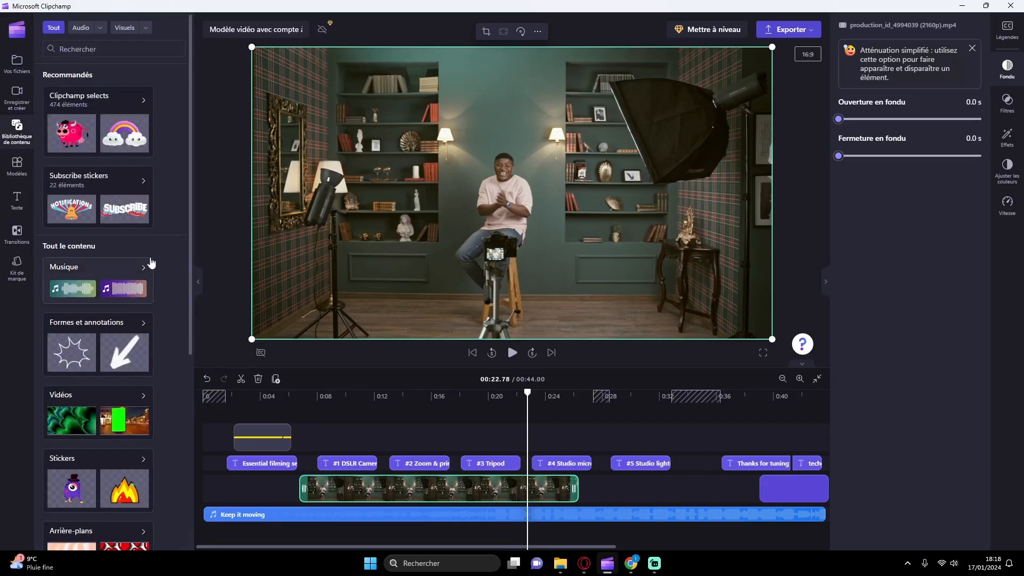
{"action": "scroll", "coordinate": [151, 262], "scroll_direction": "down", "scroll_amount": 5}
{"action": "scroll", "coordinate": [150, 256], "scroll_direction": "up", "scroll_amount": 5}
{"action": "left_click", "coordinate": [111, 145]}
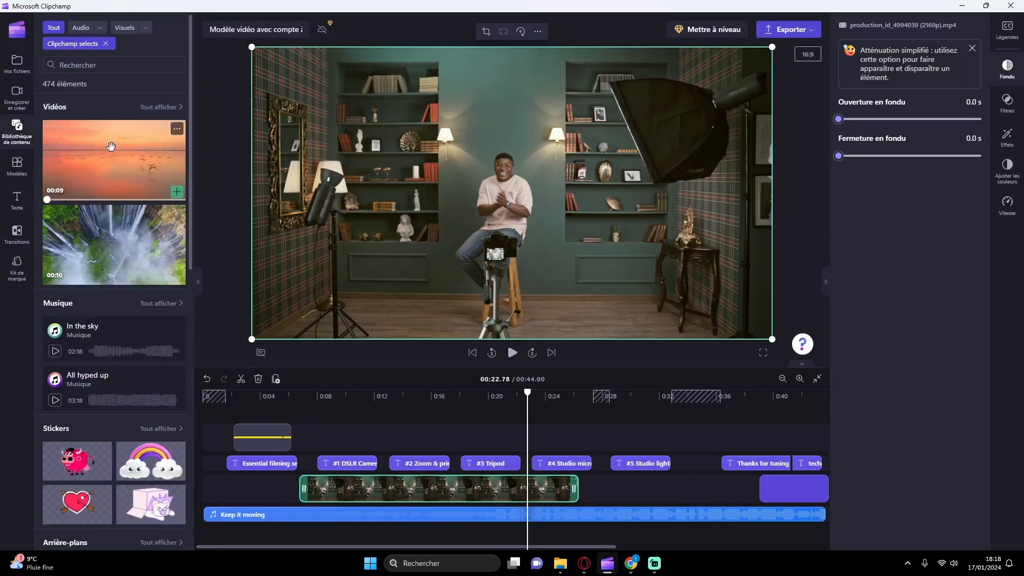
{"action": "scroll", "coordinate": [107, 147], "scroll_direction": "down", "scroll_amount": 5}
{"action": "left_click_drag", "start_coordinate": [74, 139], "coordinate": [361, 469]}
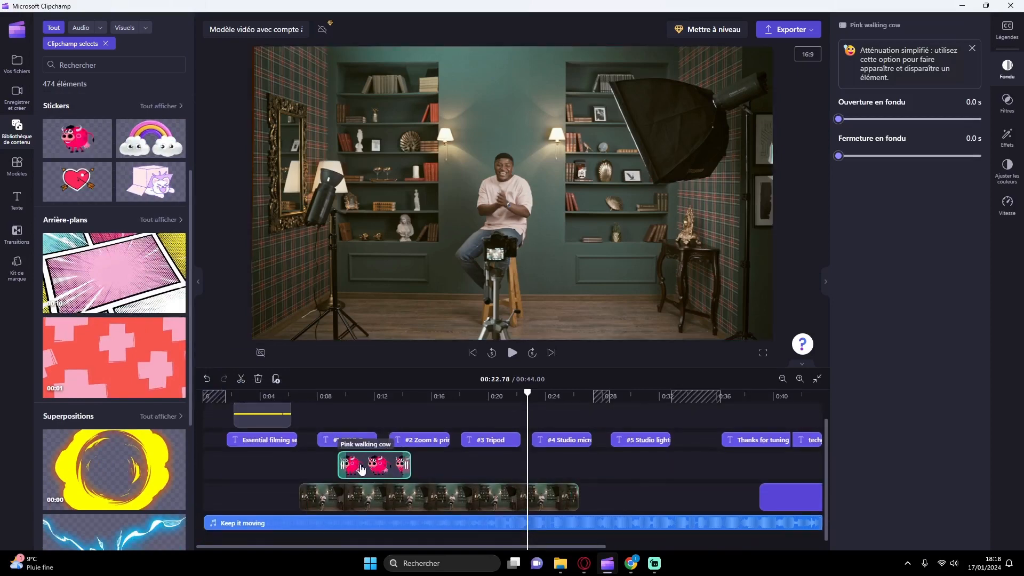
Step: Move the cow sticker above the man's head in the preview and delete it from the timeline
{"action": "left_click_drag", "start_coordinate": [357, 409], "coordinate": [385, 412]}
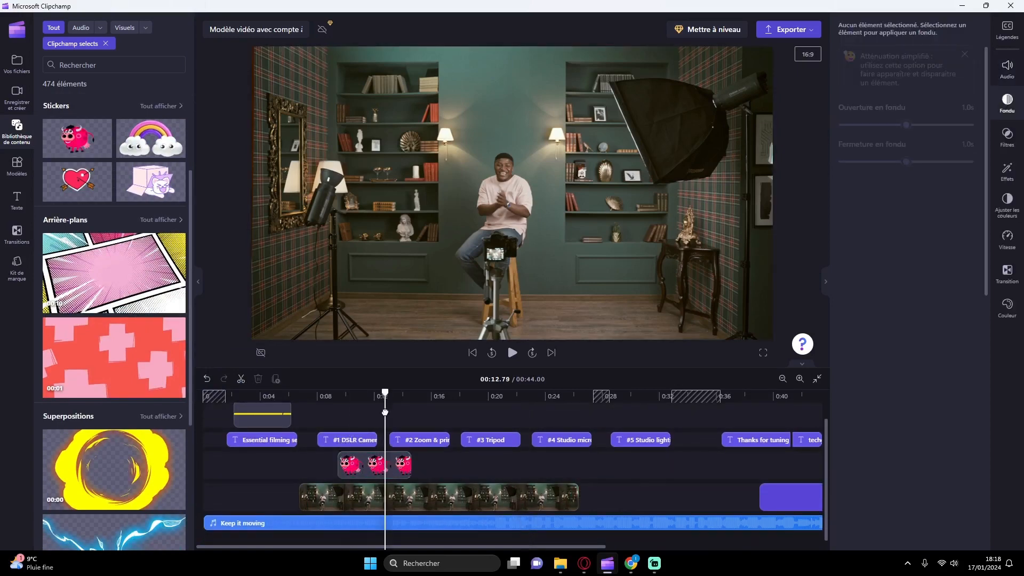
{"action": "left_click_drag", "start_coordinate": [514, 188], "coordinate": [476, 105]}
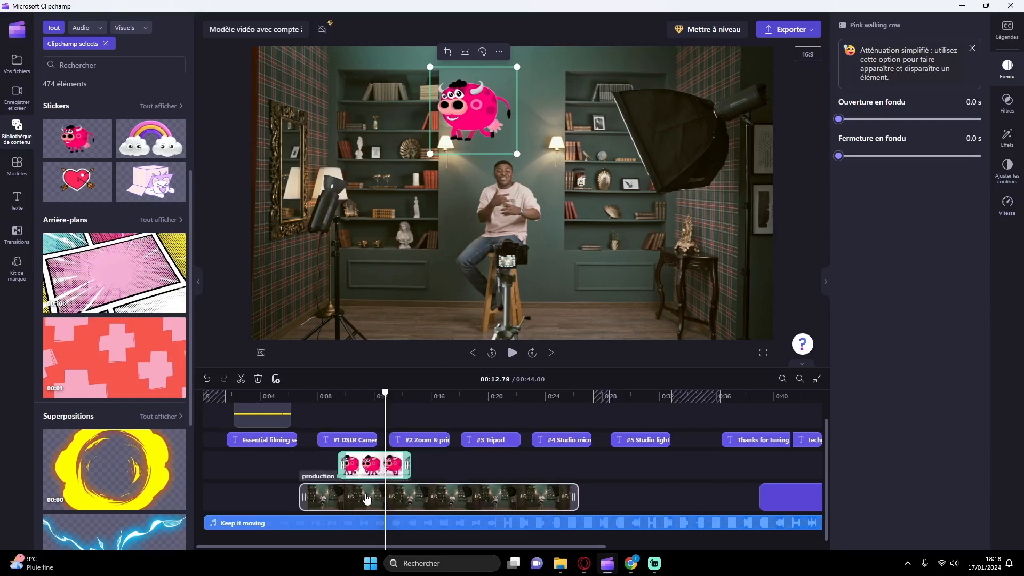
{"action": "key", "text": "Delete"}
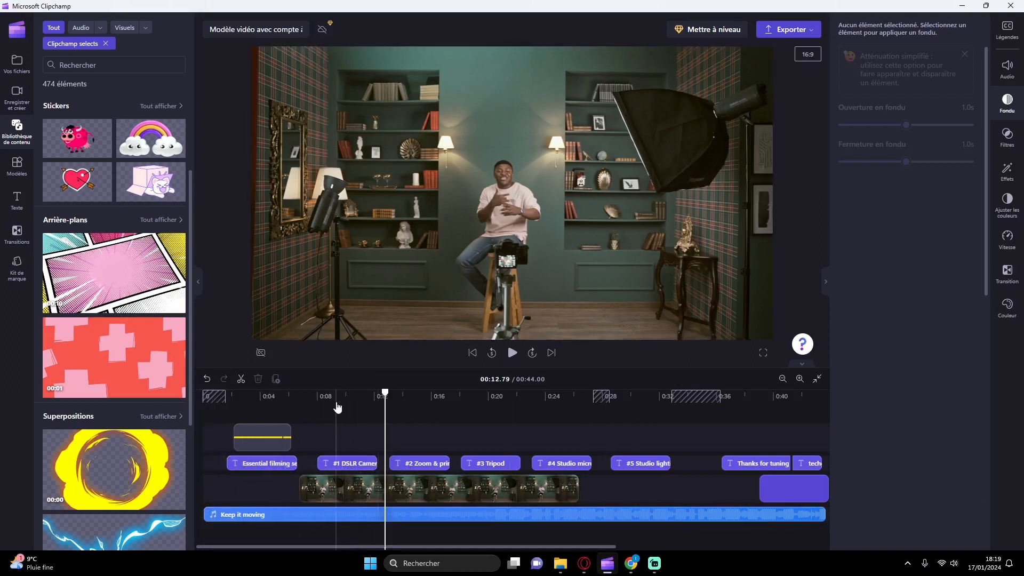
Step: Examine the colour adjustment, effect, fade and text settings available for the "#1 DSLR Camera" title
{"action": "left_click", "coordinate": [348, 465]}
{"action": "left_click", "coordinate": [1005, 174]}
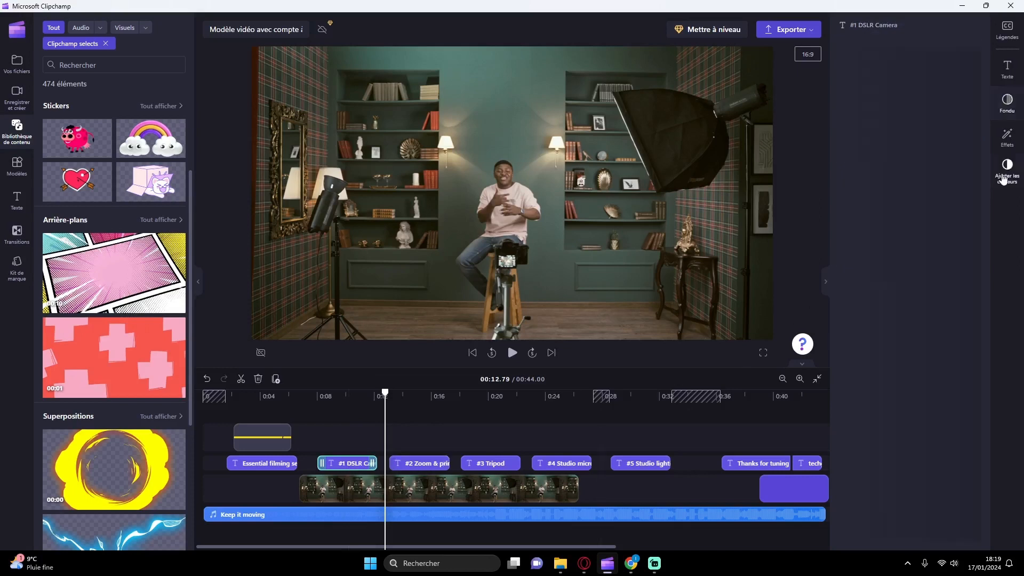
{"action": "left_click", "coordinate": [1007, 138]}
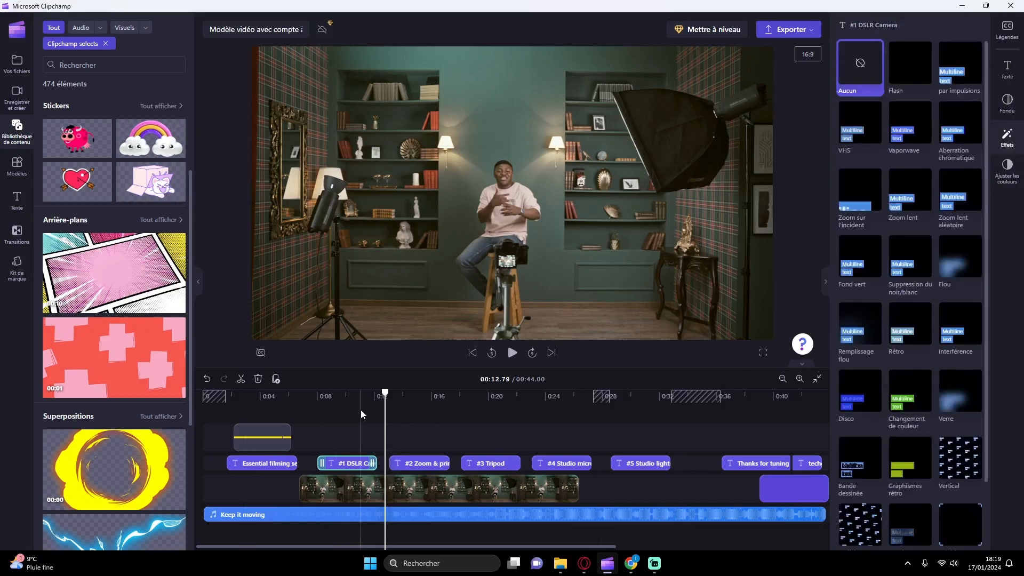
{"action": "left_click", "coordinate": [360, 466]}
{"action": "left_click", "coordinate": [1006, 171]}
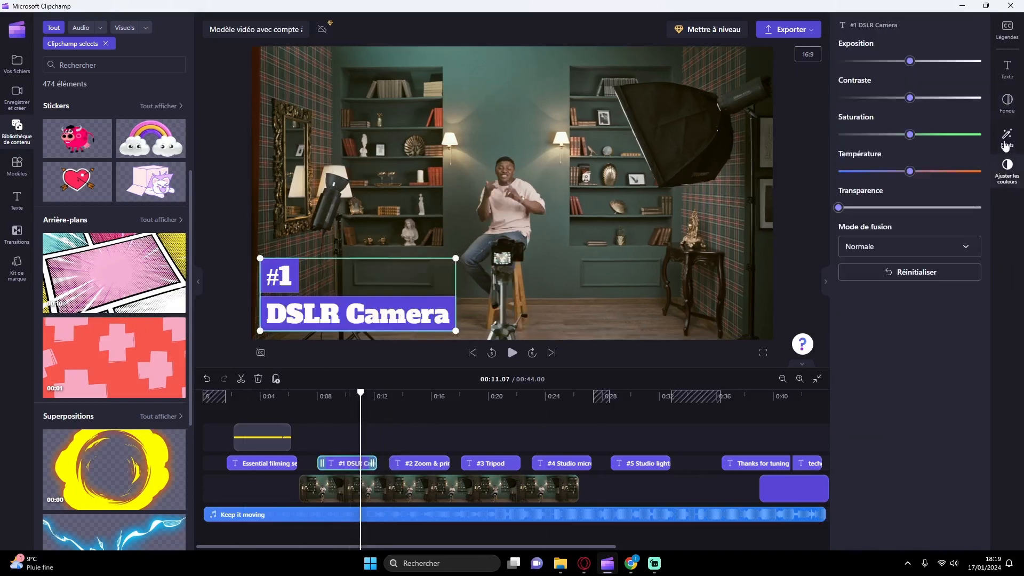
{"action": "left_click", "coordinate": [1005, 141]}
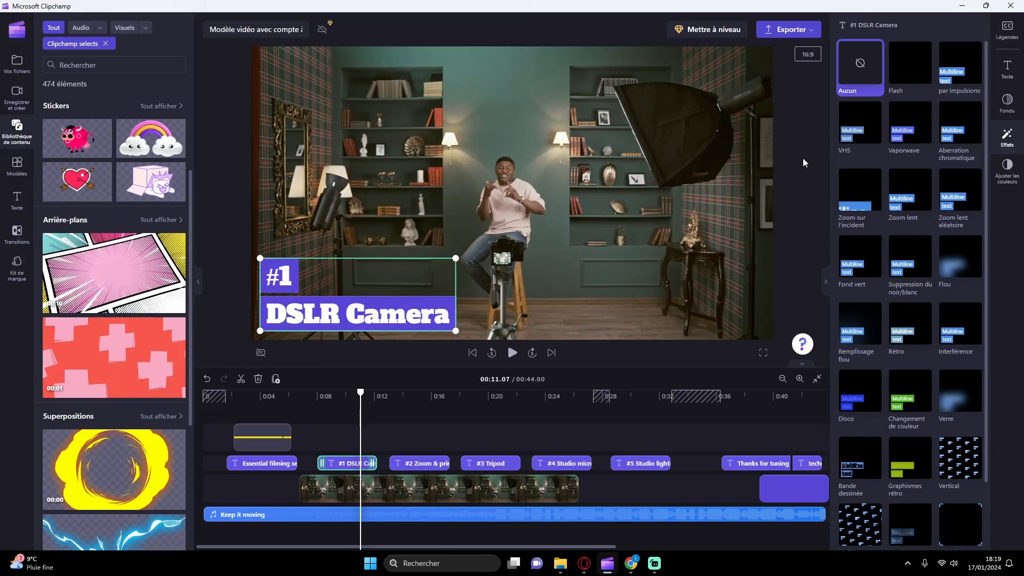
{"action": "left_click", "coordinate": [1005, 102]}
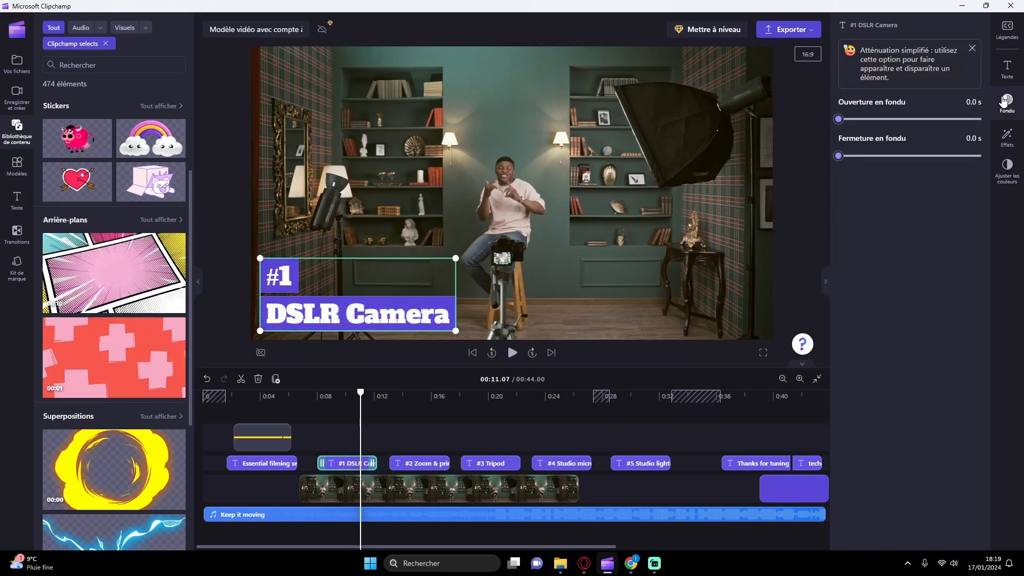
{"action": "left_click", "coordinate": [1007, 70]}
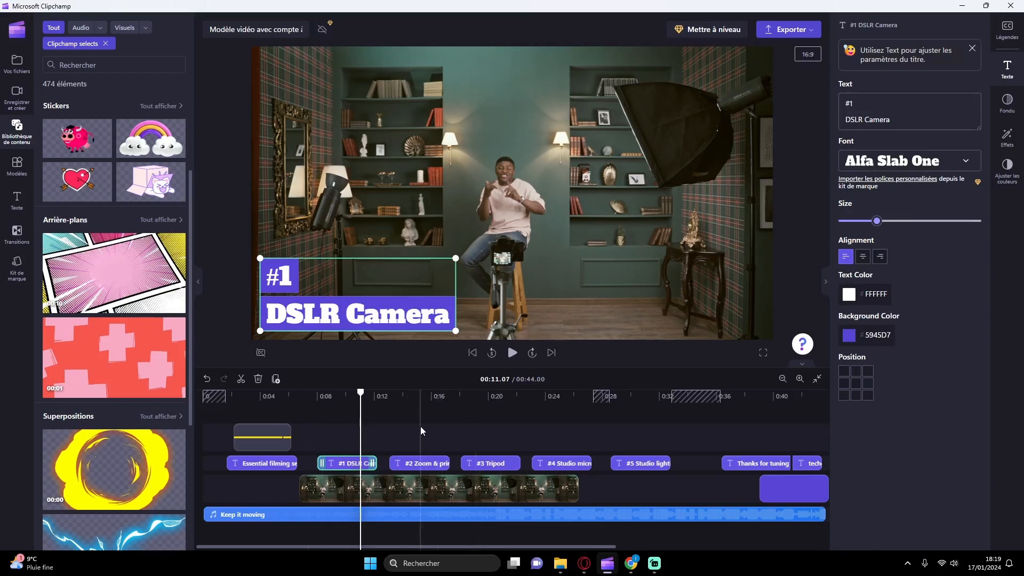
{"action": "left_click", "coordinate": [322, 434]}
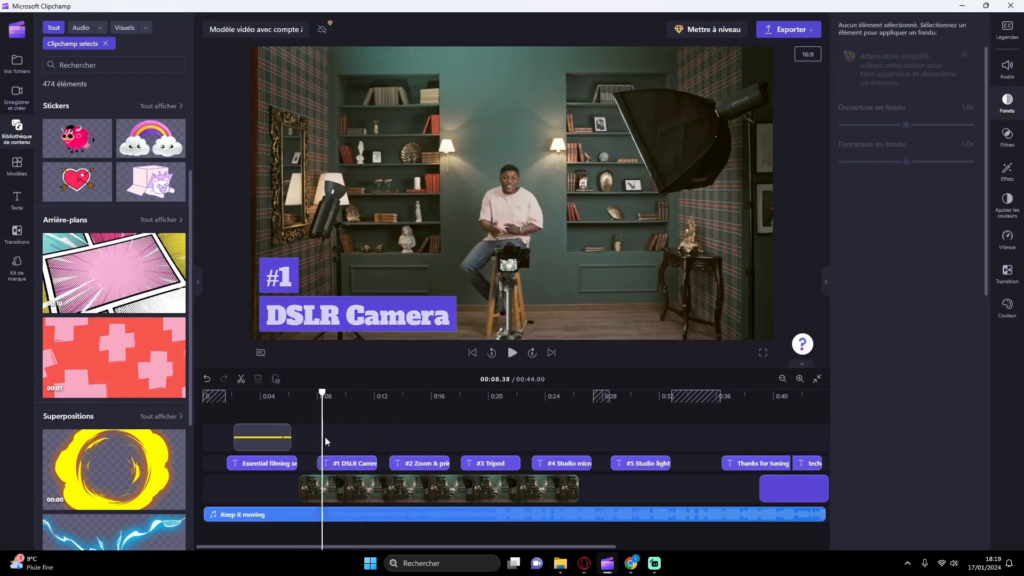
Step: Look over the yellow underline sticker, the imported media, the content library and the sticker, title, video and music tracks on the timeline
{"action": "left_click", "coordinate": [265, 440]}
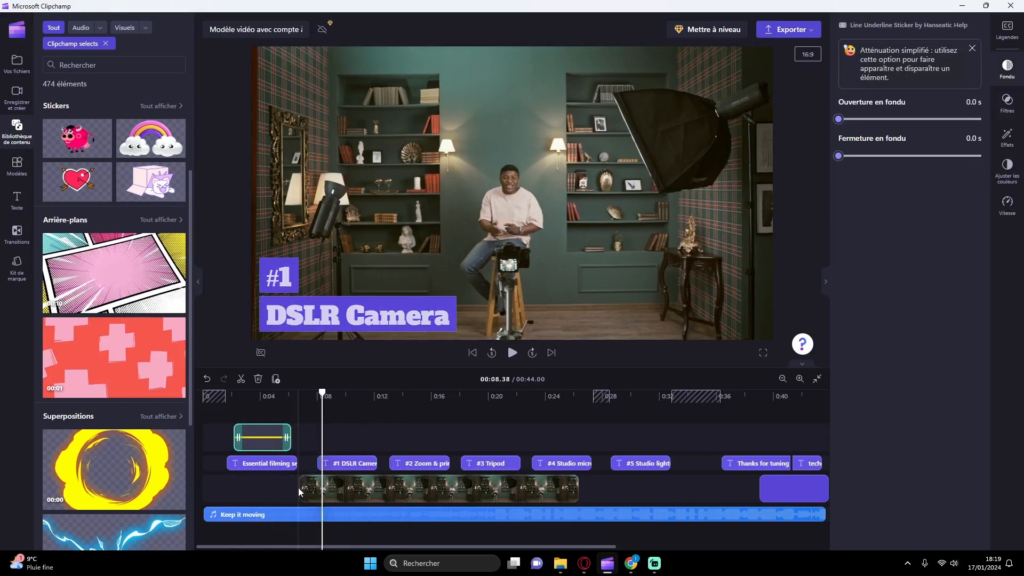
{"action": "left_click", "coordinate": [16, 63]}
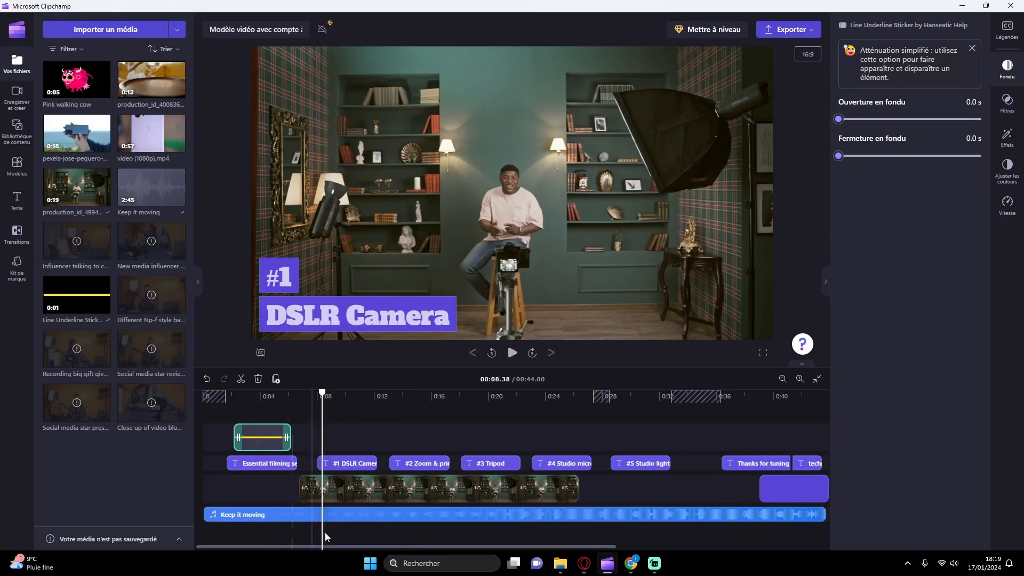
{"action": "left_click", "coordinate": [312, 487]}
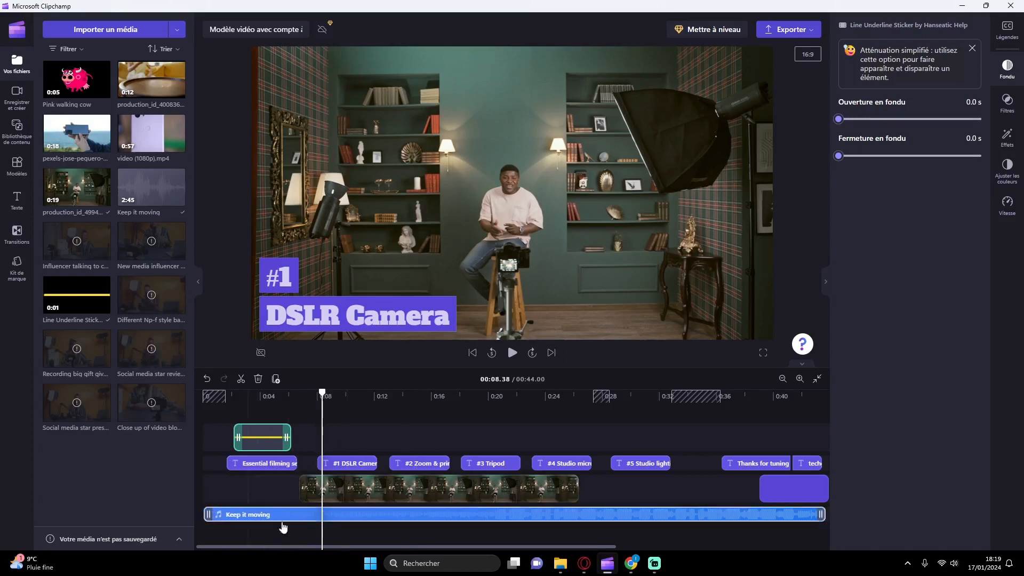
{"action": "left_click", "coordinate": [271, 465]}
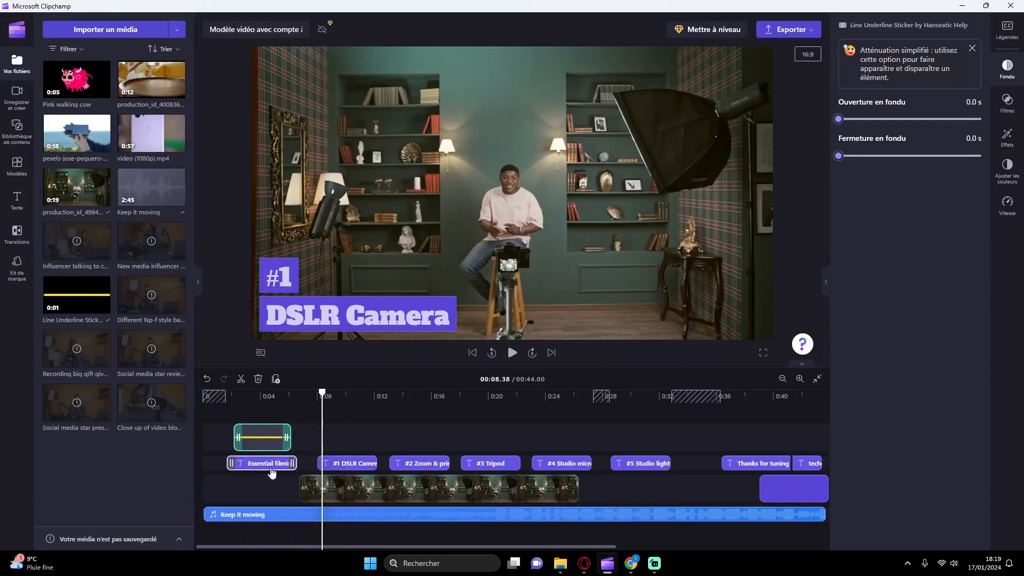
{"action": "left_click", "coordinate": [341, 488]}
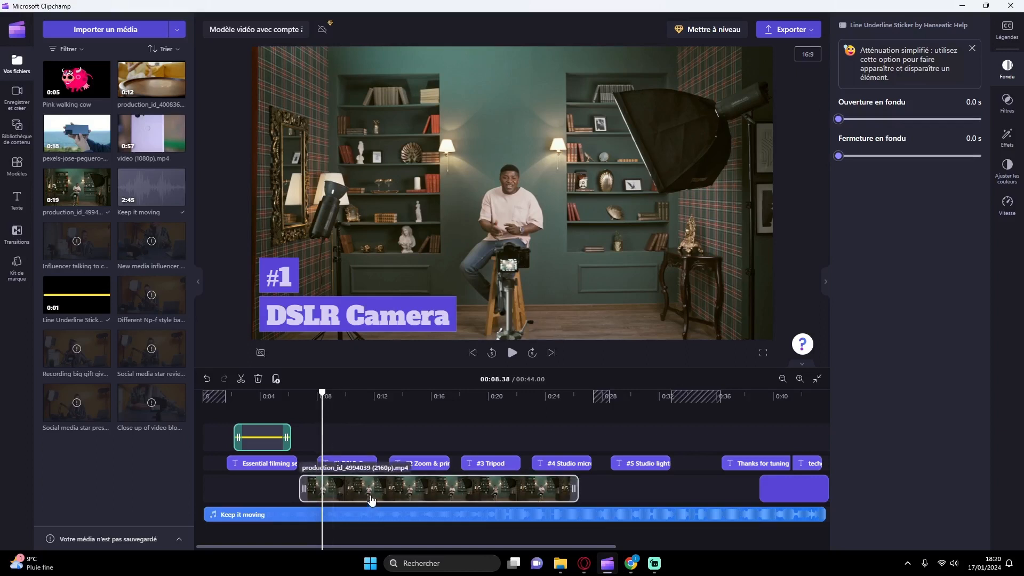
{"action": "left_click", "coordinate": [258, 437]}
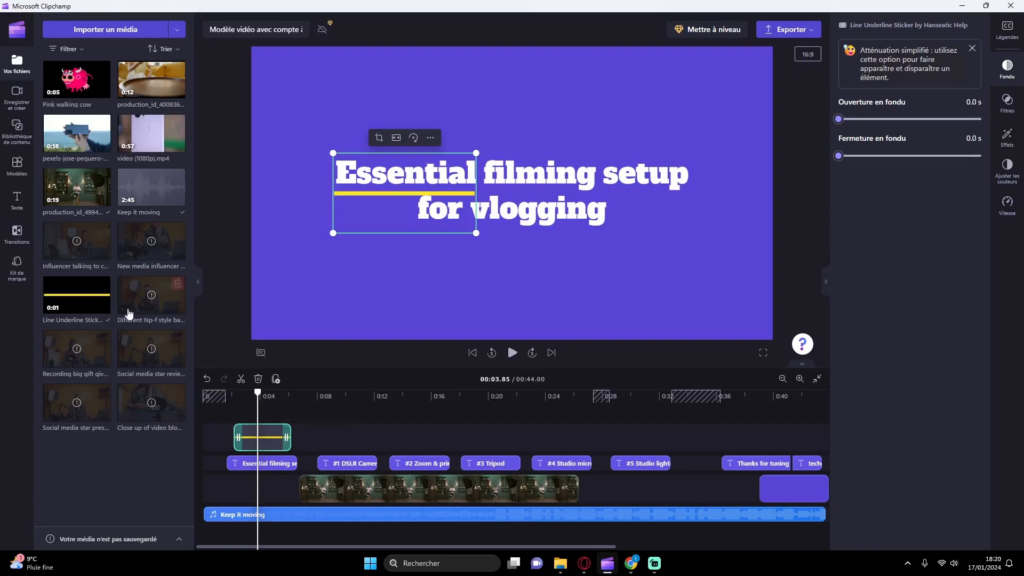
{"action": "left_click", "coordinate": [17, 134]}
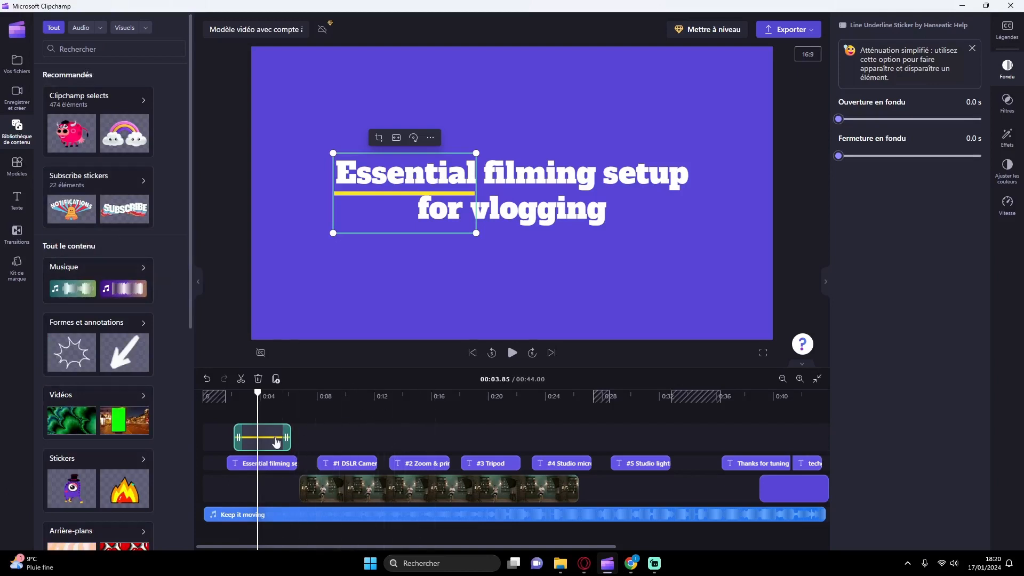
Step: Try the yellow underline sticker on the main video track and return it to its own track above the titles
{"action": "left_click_drag", "start_coordinate": [267, 437], "coordinate": [261, 480]}
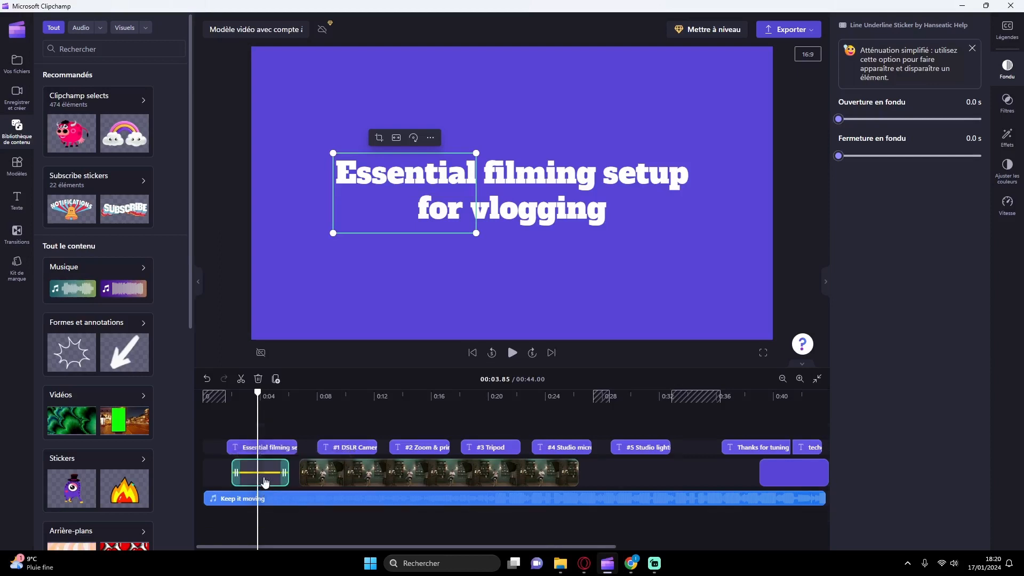
{"action": "left_click_drag", "start_coordinate": [267, 480], "coordinate": [270, 429]}
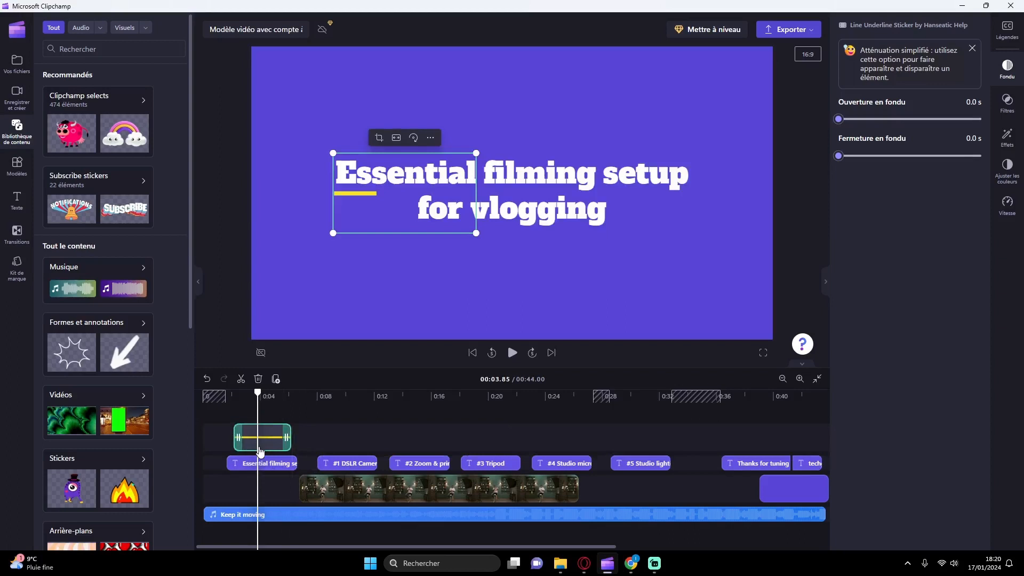
{"action": "mouse_move", "coordinate": [277, 491]}
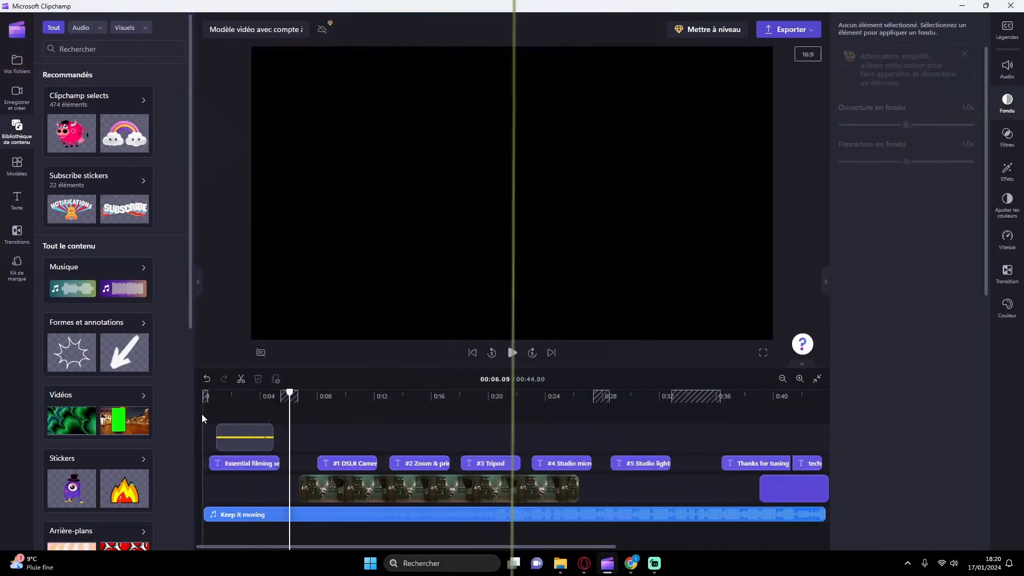
Step: Play the introduction from the start of the timeline and pause after the opening title
{"action": "left_click", "coordinate": [202, 414]}
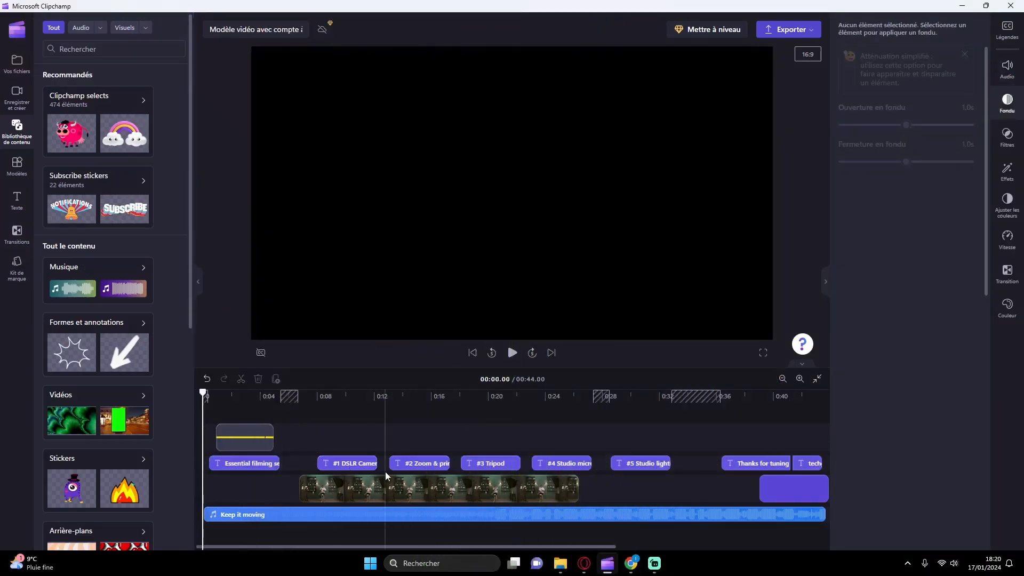
{"action": "left_click", "coordinate": [512, 354]}
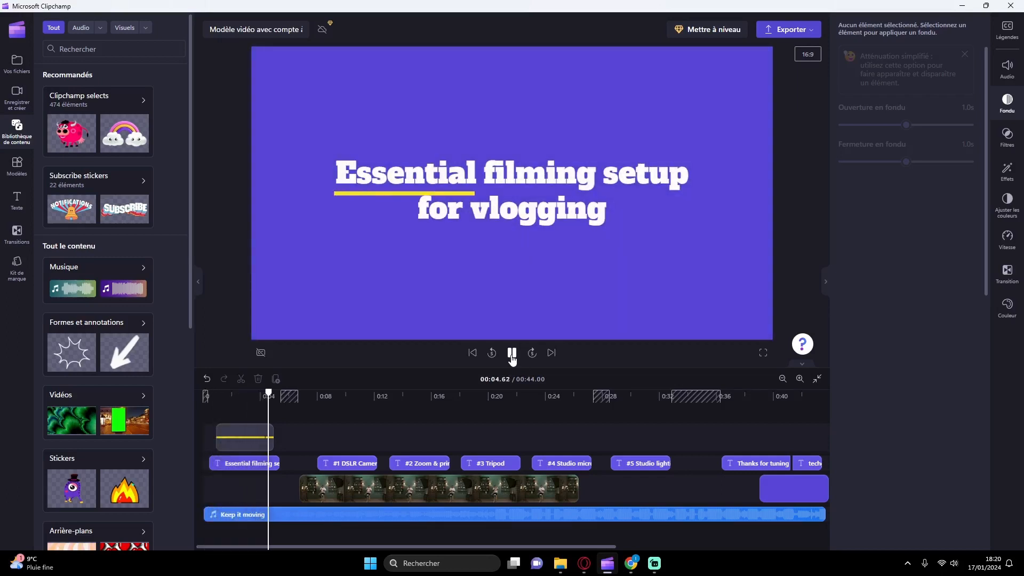
{"action": "left_click", "coordinate": [512, 354]}
Step: Replace the text of the opening "Essential filming setup for vlogging" title with "Comparaison des meilleurs téléphones"
{"action": "left_click", "coordinate": [241, 468]}
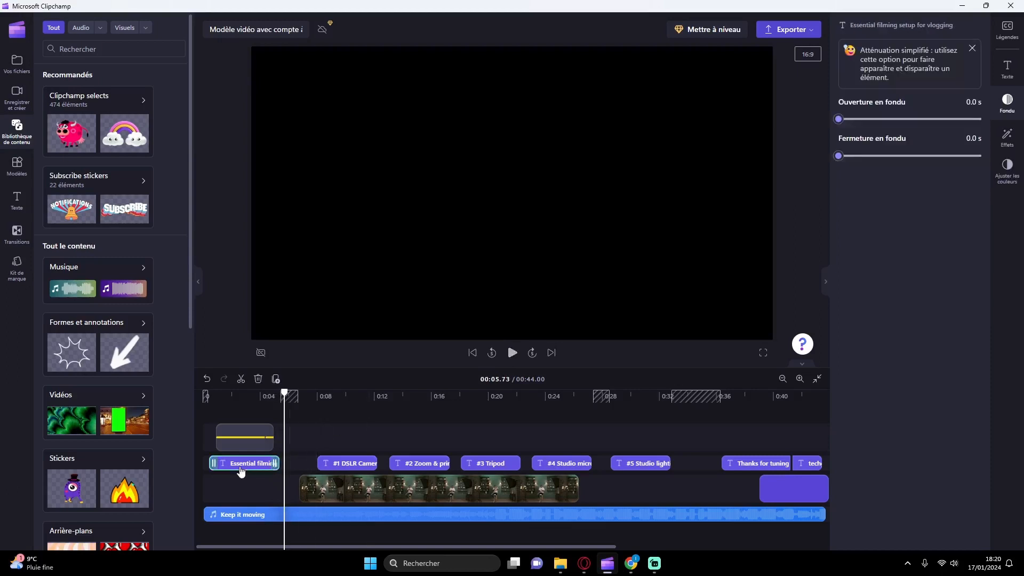
{"action": "left_click", "coordinate": [255, 396]}
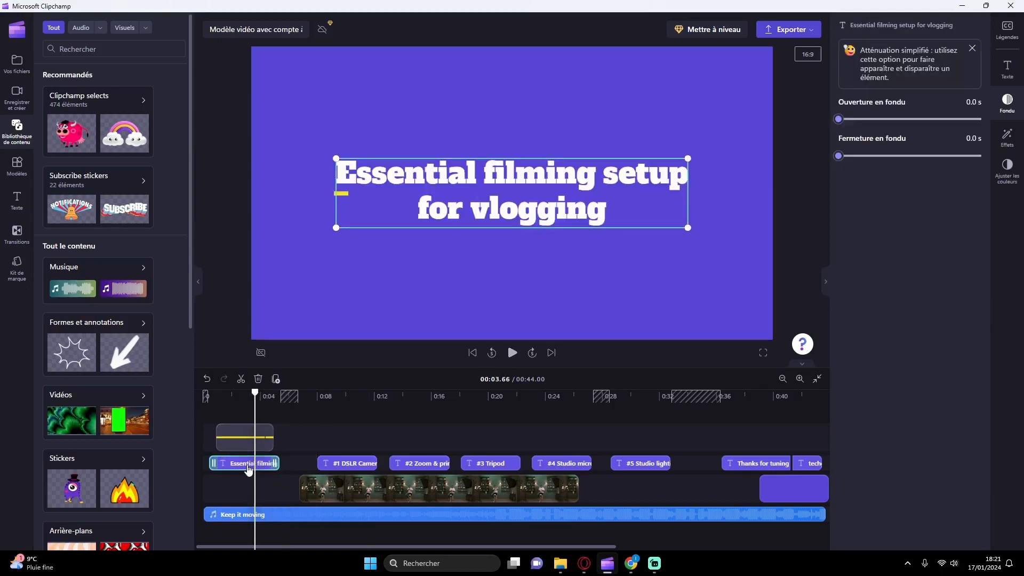
{"action": "left_click", "coordinate": [1018, 74]}
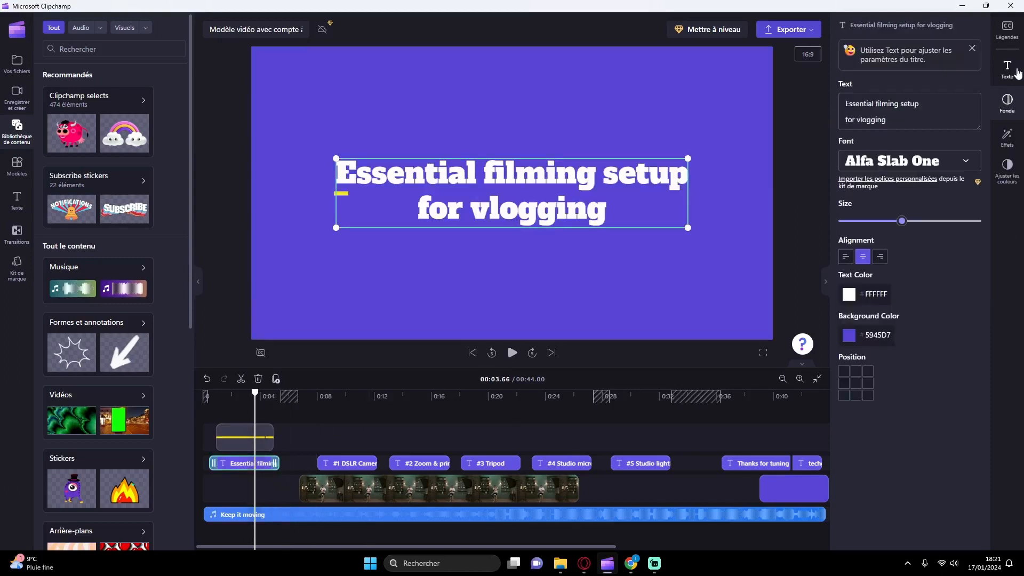
{"action": "left_click_drag", "start_coordinate": [894, 126], "coordinate": [843, 109]}
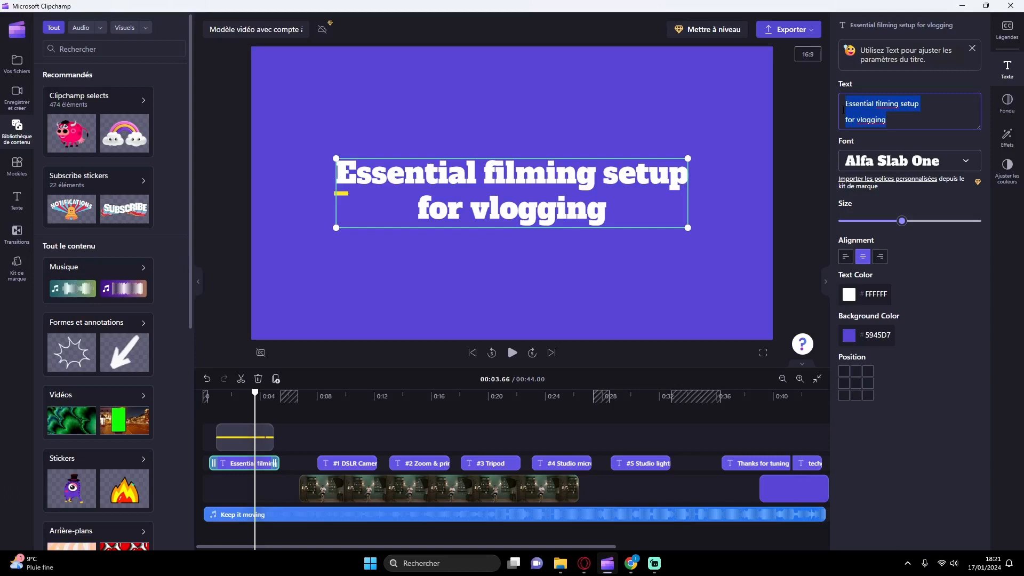
{"action": "type", "text": "Comparaisonde"}
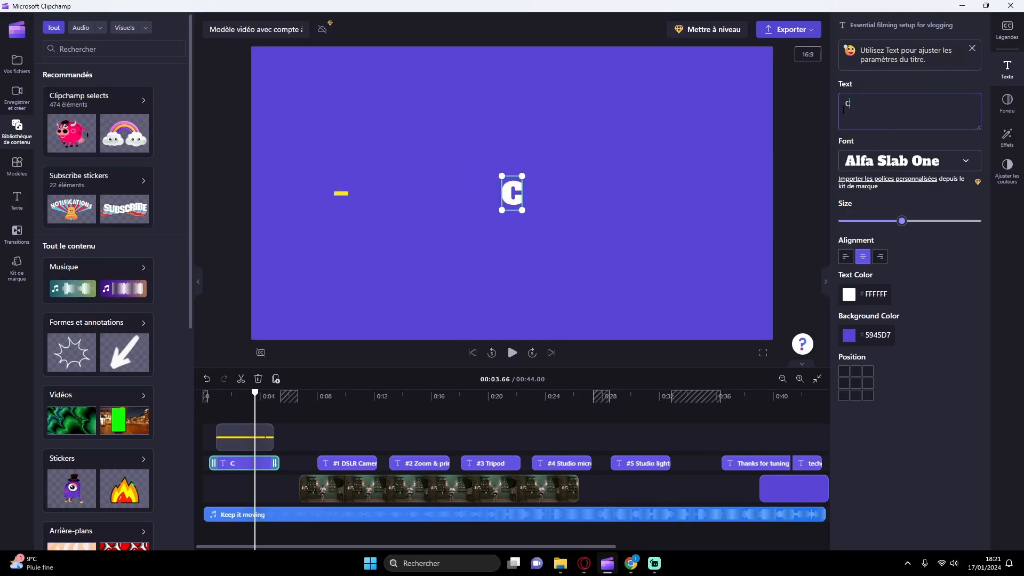
{"action": "key", "text": "BackSpace"}
{"action": "key", "text": "BackSpace"}
{"action": "key", "text": "BackSpace"}
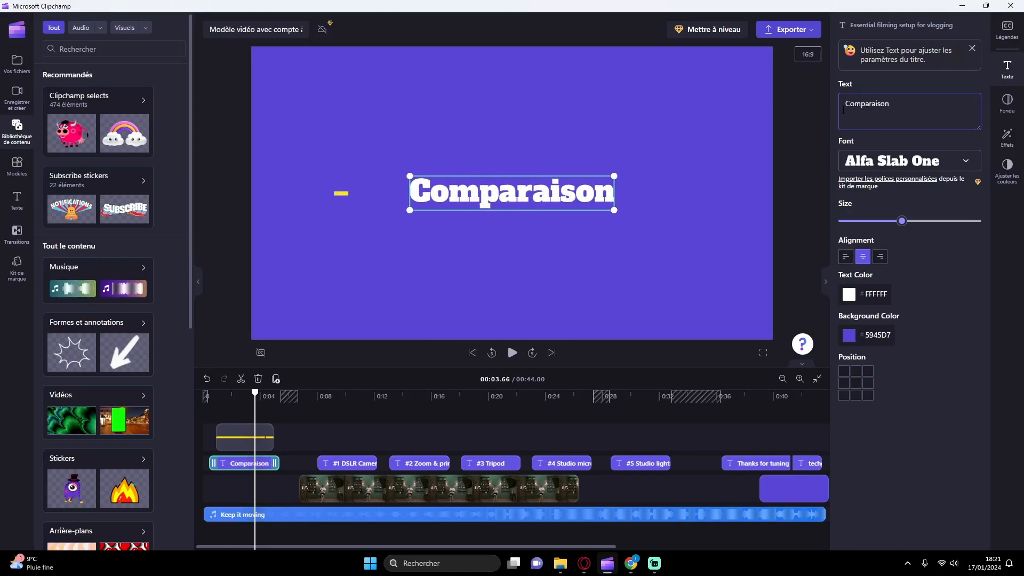
{"action": "type", "text": "n des meilleurs "}
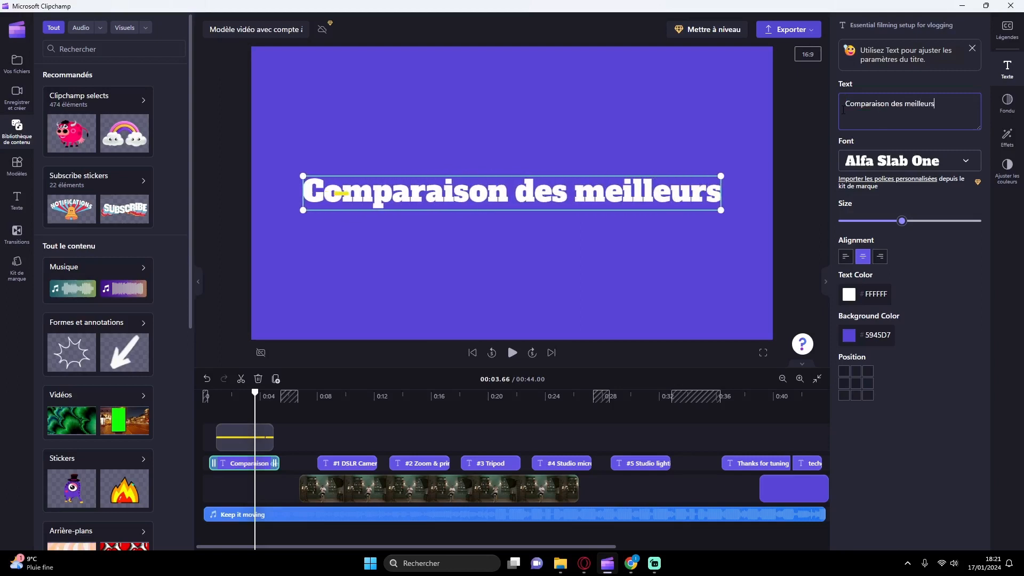
{"action": "type", "text": "téléphones"}
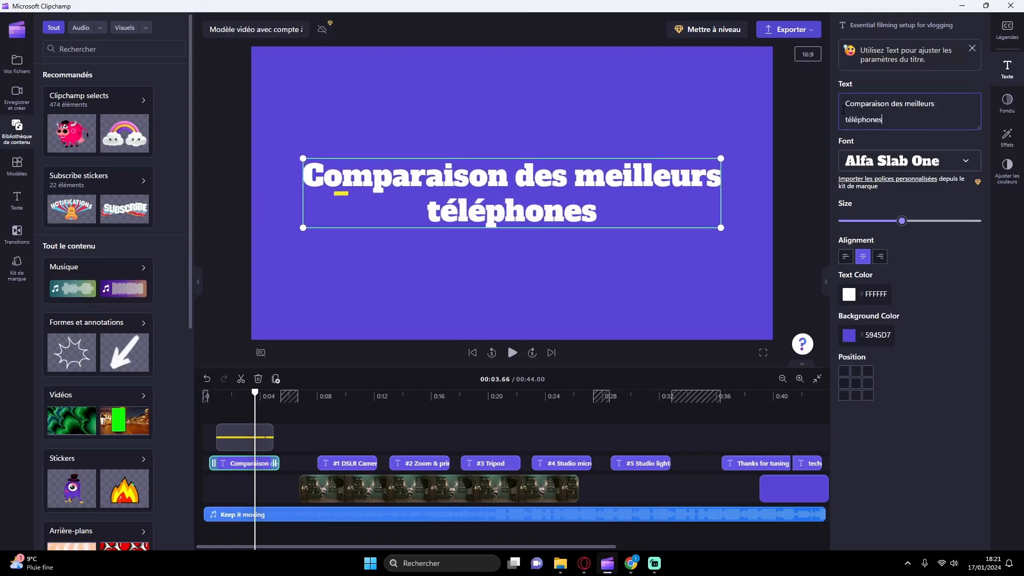
{"action": "left_click", "coordinate": [801, 186]}
Step: Move the yellow underline sticker to start under the "C" of "Comparaison" in the preview and play the introduction
{"action": "left_click", "coordinate": [251, 436]}
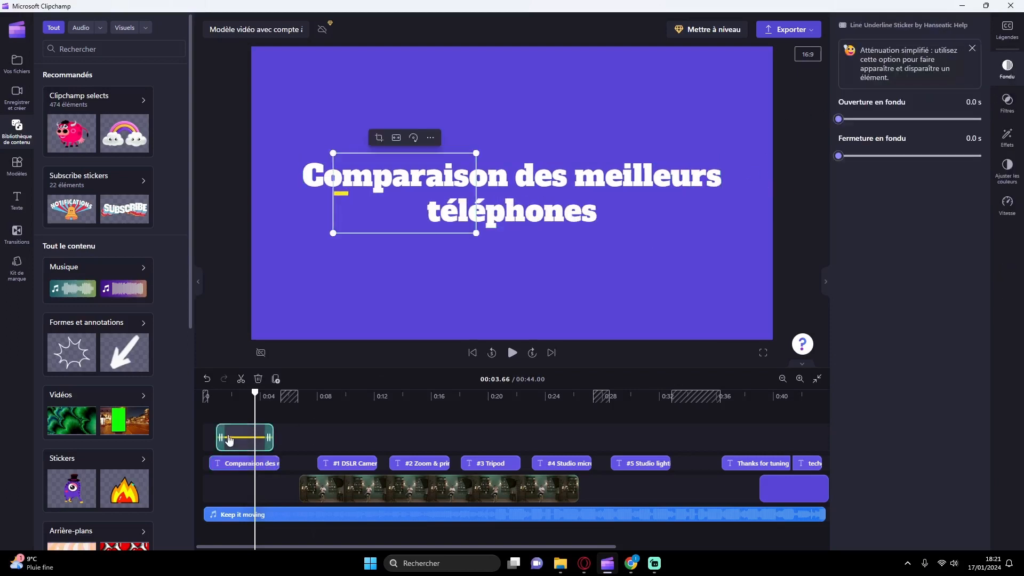
{"action": "left_click_drag", "start_coordinate": [407, 201], "coordinate": [380, 201]}
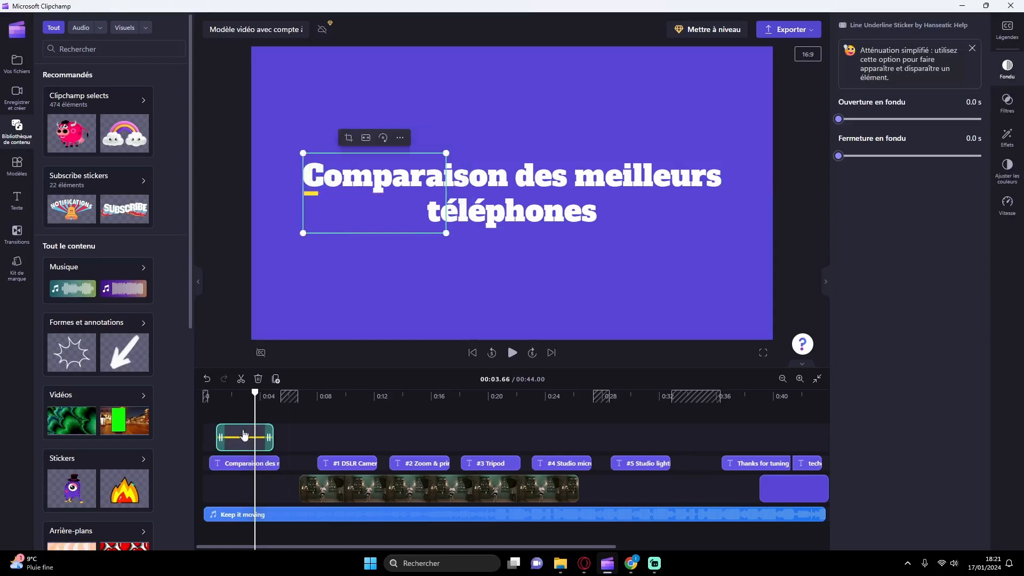
{"action": "left_click", "coordinate": [492, 353]}
{"action": "left_click", "coordinate": [511, 354]}
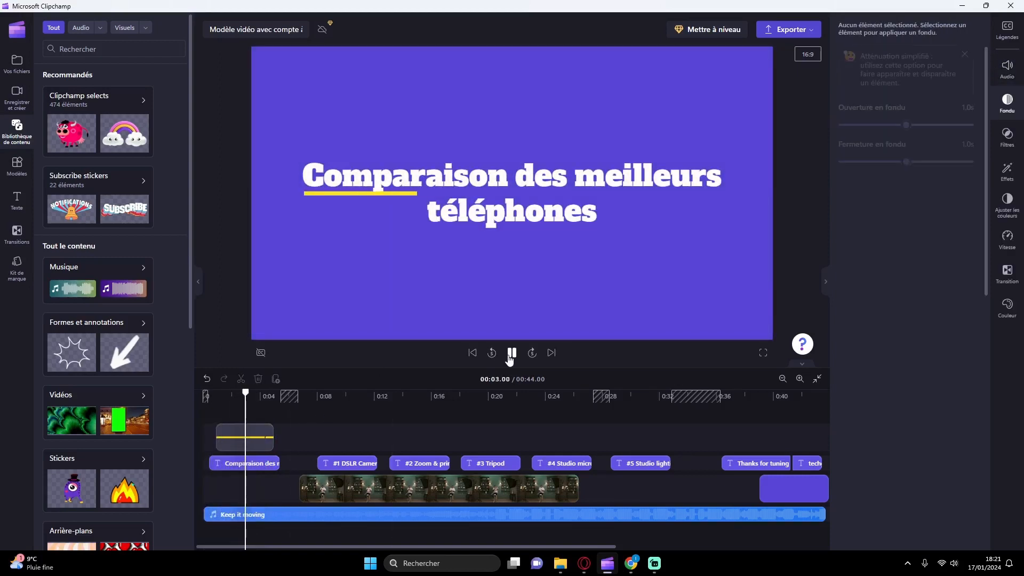
{"action": "left_click", "coordinate": [511, 353]}
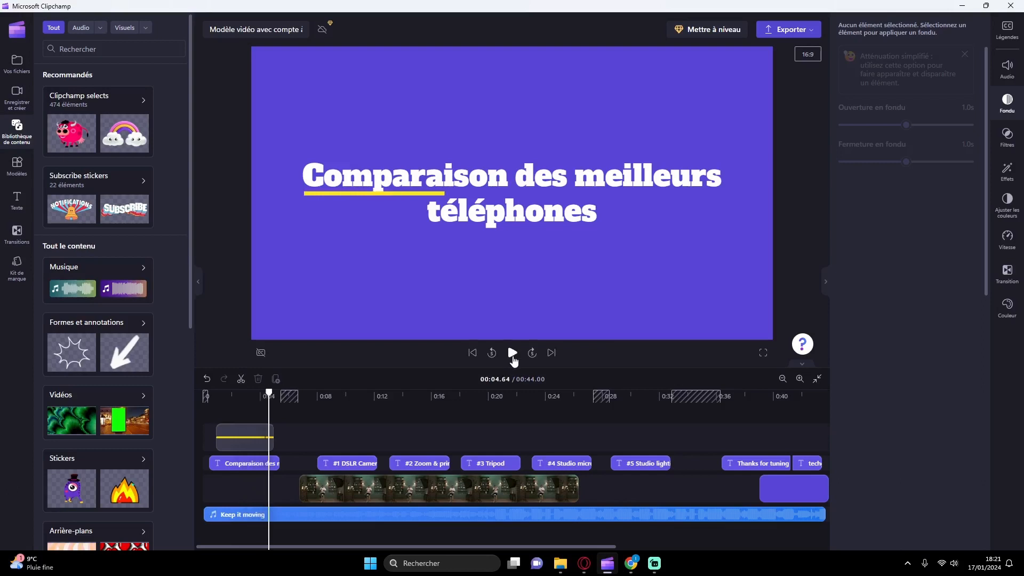
Step: Try the Anton font on the "Comparaison des meilleurs téléphones" title and restore Alfa Slab One
{"action": "left_click", "coordinate": [238, 463]}
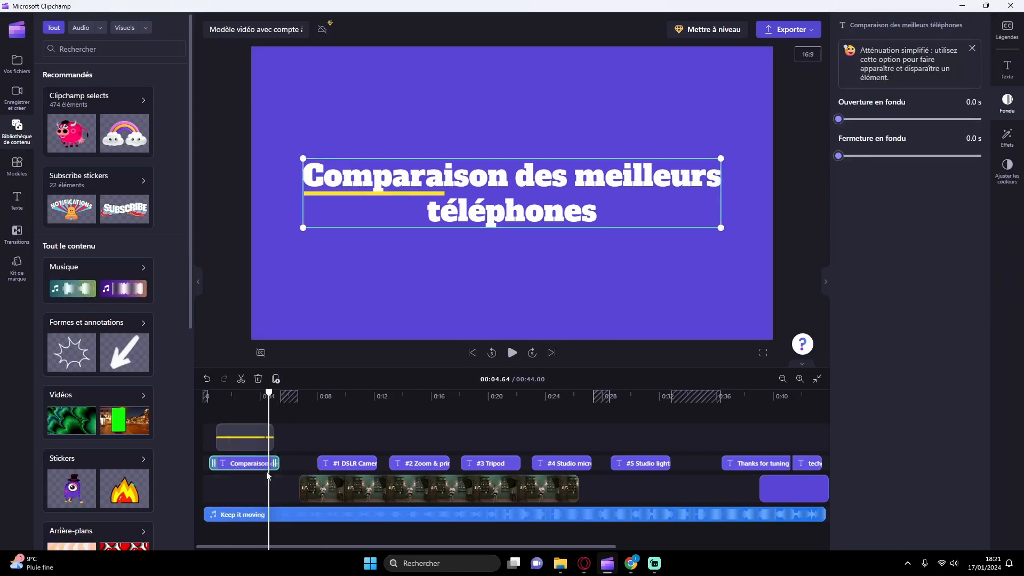
{"action": "left_click", "coordinate": [1006, 70]}
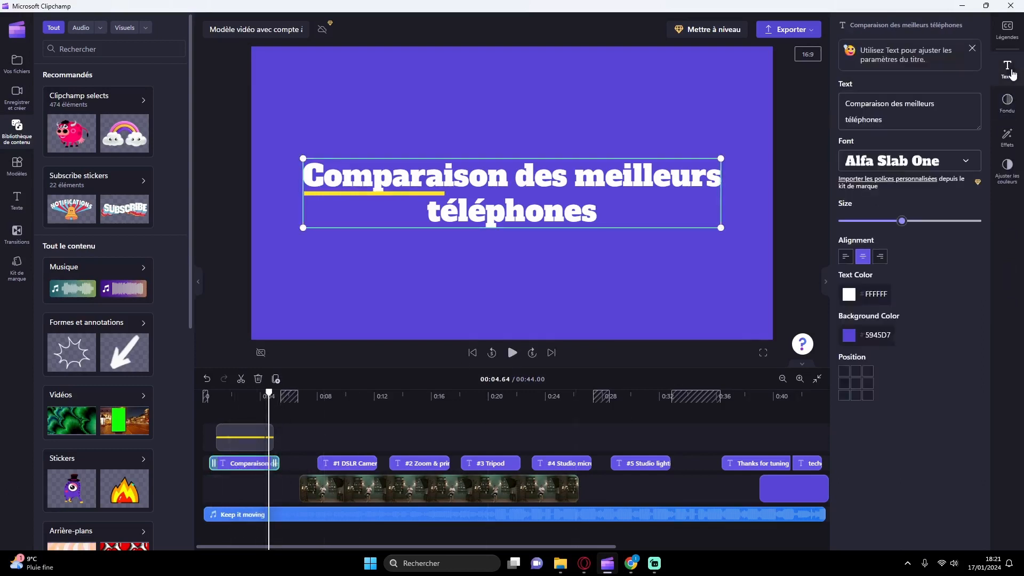
{"action": "left_click", "coordinate": [880, 156]}
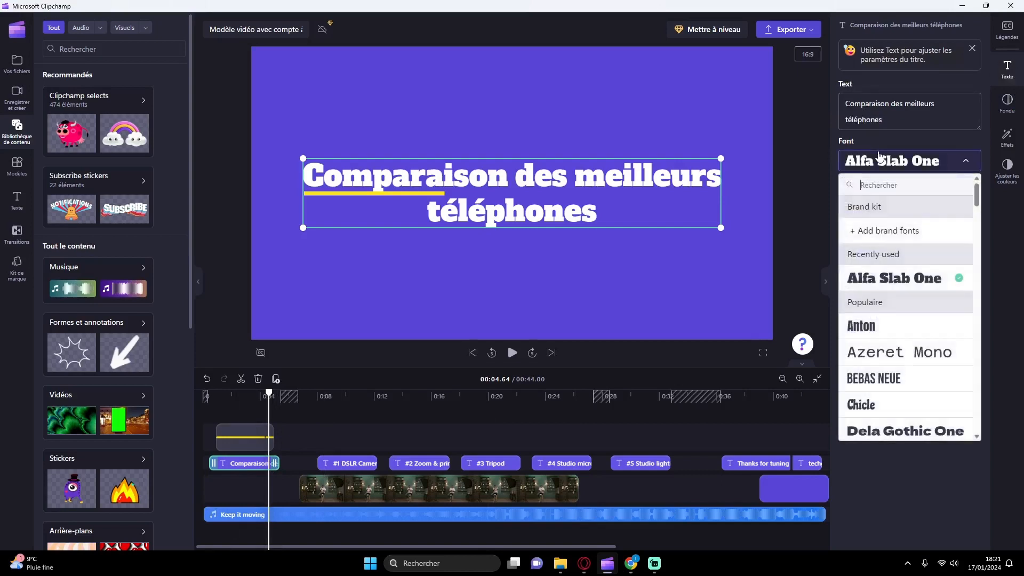
{"action": "left_click", "coordinate": [885, 325]}
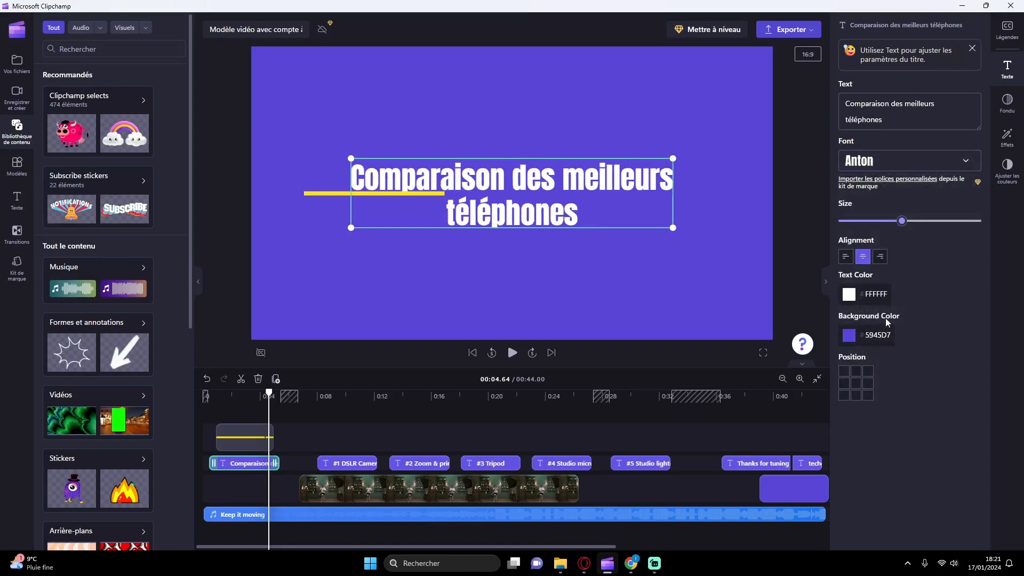
{"action": "left_click", "coordinate": [886, 159]}
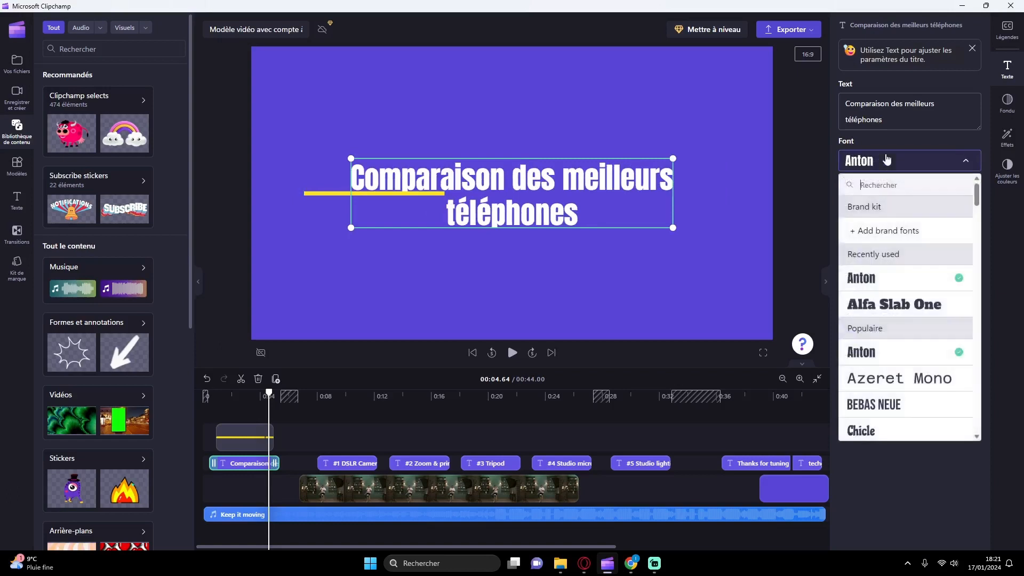
{"action": "left_click", "coordinate": [896, 314]}
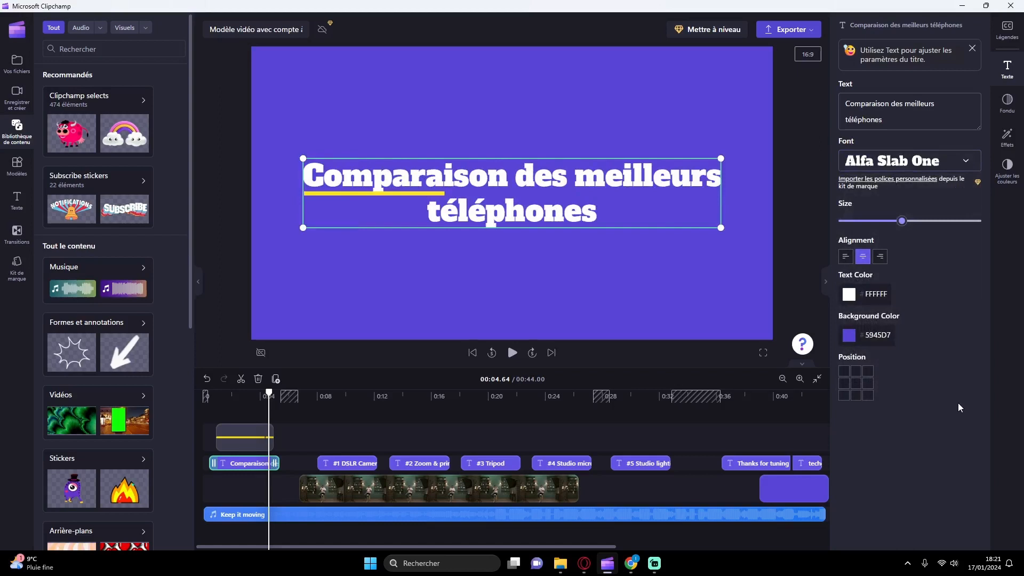
Step: Review the size and alignment options of the opening title and view the text settings of the #1 and #2 titles
{"action": "mouse_move", "coordinate": [901, 221]}
{"action": "left_mouse_down"}
{"action": "mouse_move", "coordinate": [928, 222]}
{"action": "mouse_move", "coordinate": [901, 224]}
{"action": "left_mouse_up"}
{"action": "left_click", "coordinate": [880, 257]}
{"action": "left_click", "coordinate": [845, 257]}
{"action": "left_click", "coordinate": [351, 469]}
{"action": "left_click", "coordinate": [421, 463]}
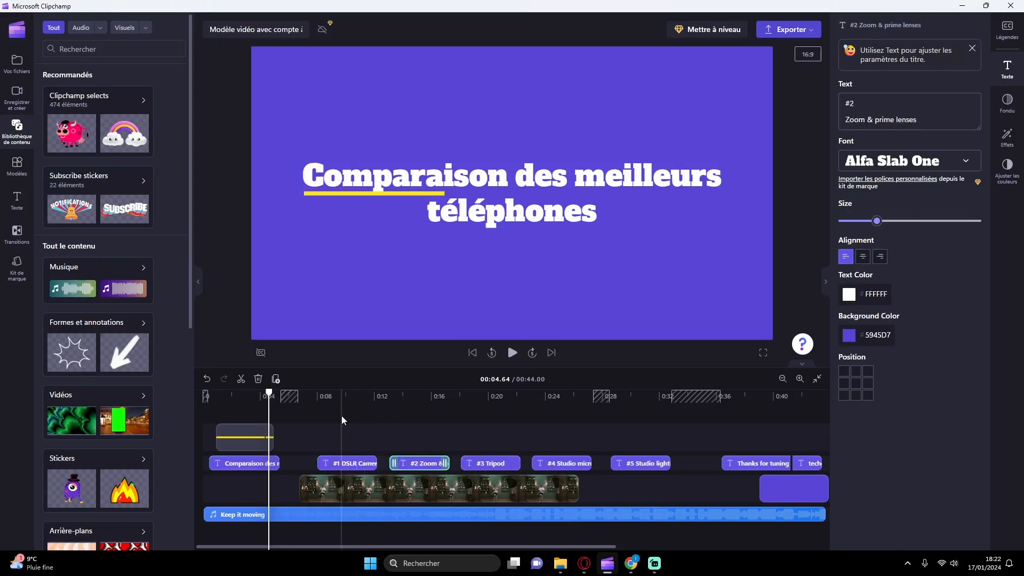
Step: Preview the video at the #1, #2 and #3 titles and at the "Thanks for tuning in, happy vlogging" ending, and select the video clip
{"action": "left_click", "coordinate": [342, 415]}
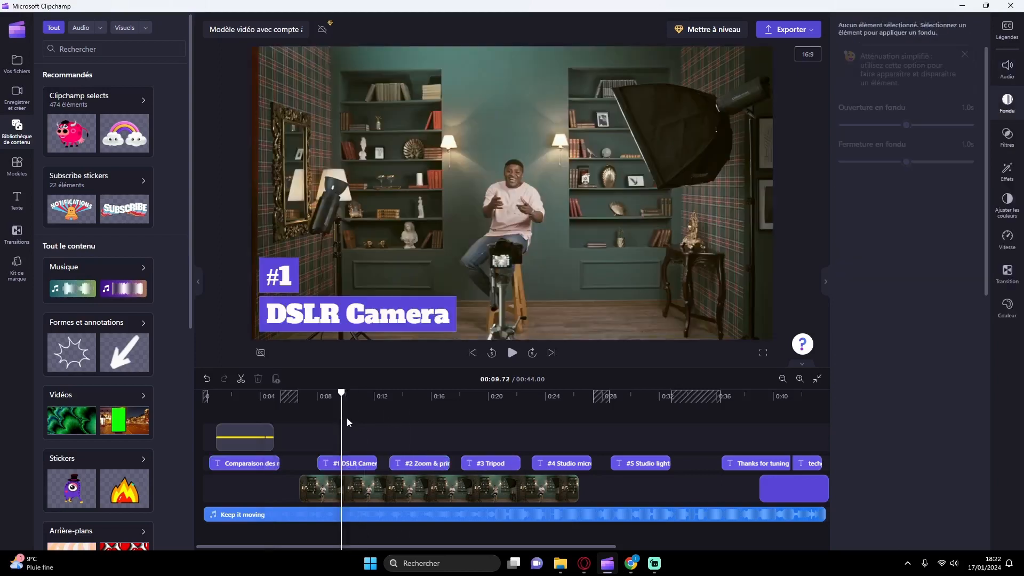
{"action": "left_click", "coordinate": [423, 413]}
{"action": "left_click", "coordinate": [491, 411]}
{"action": "left_click", "coordinate": [743, 416]}
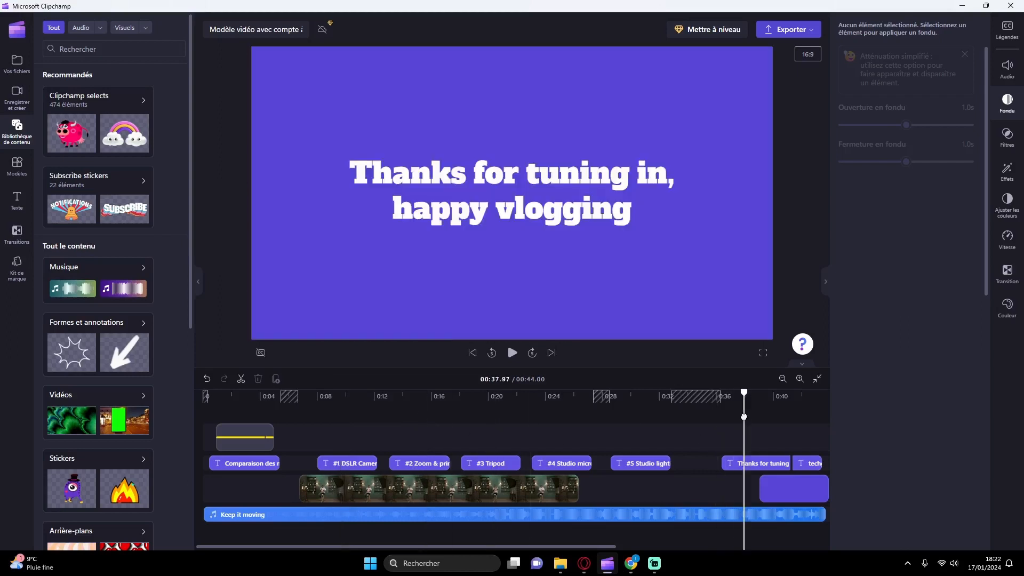
{"action": "left_click", "coordinate": [773, 415]}
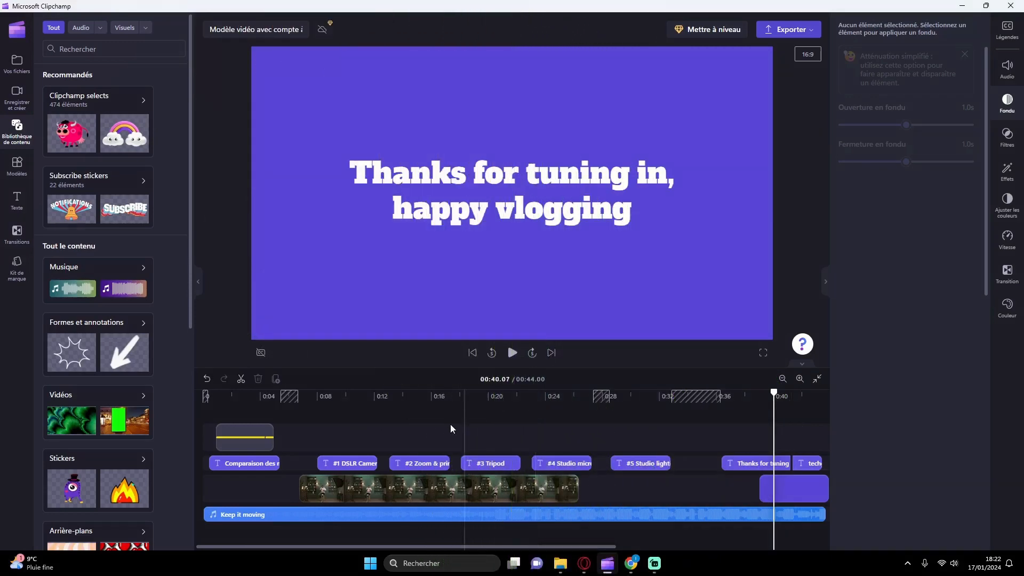
{"action": "left_click", "coordinate": [418, 495]}
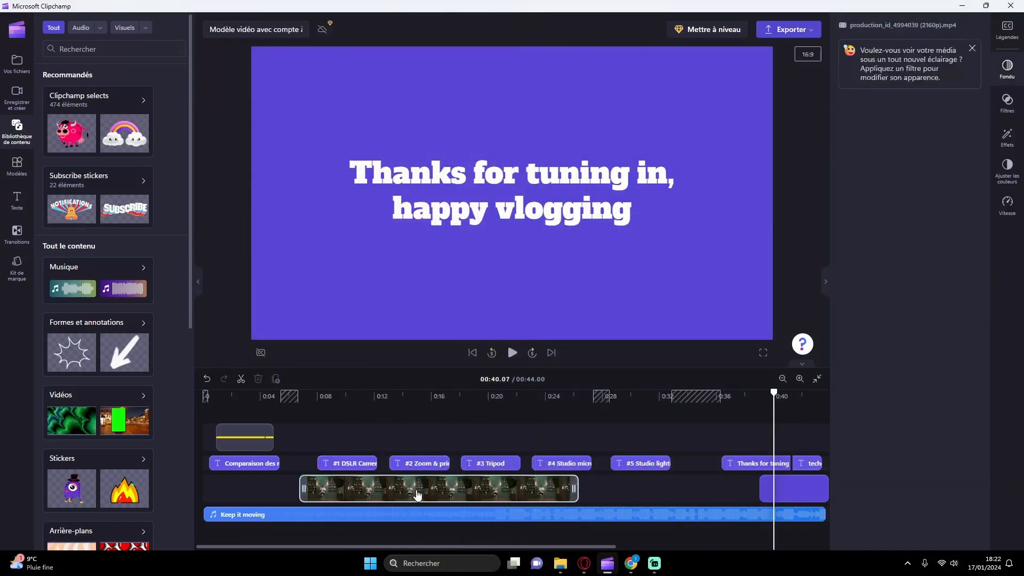
Step: Move the studio video clip earlier so it starts where the opening title ends, and play the transition
{"action": "left_click_drag", "start_coordinate": [418, 495], "coordinate": [400, 493]}
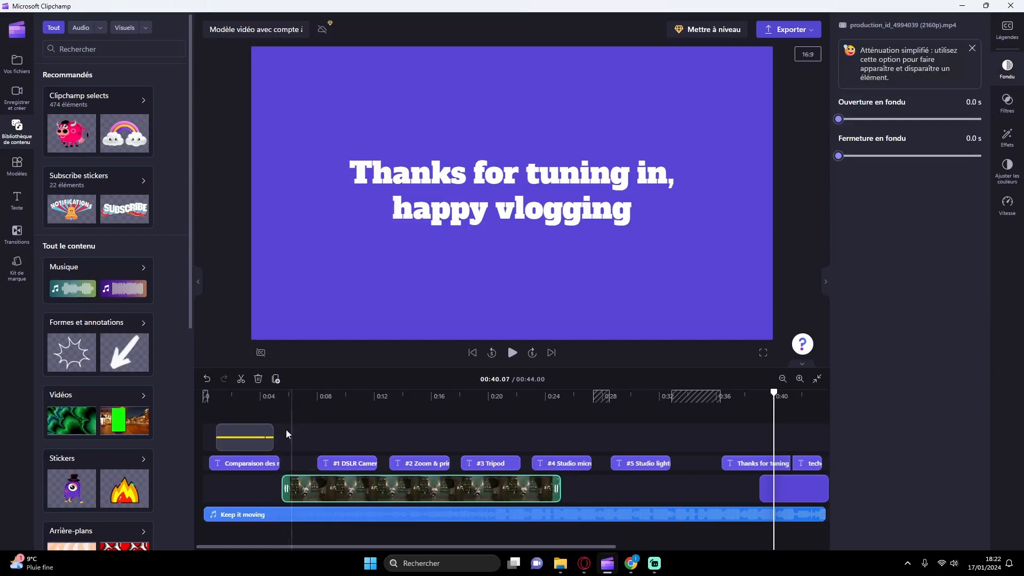
{"action": "mouse_move", "coordinate": [310, 485]}
{"action": "left_mouse_down"}
{"action": "mouse_move", "coordinate": [321, 486]}
{"action": "mouse_move", "coordinate": [308, 488]}
{"action": "left_mouse_up"}
{"action": "left_click", "coordinate": [267, 408]}
{"action": "left_click", "coordinate": [508, 354]}
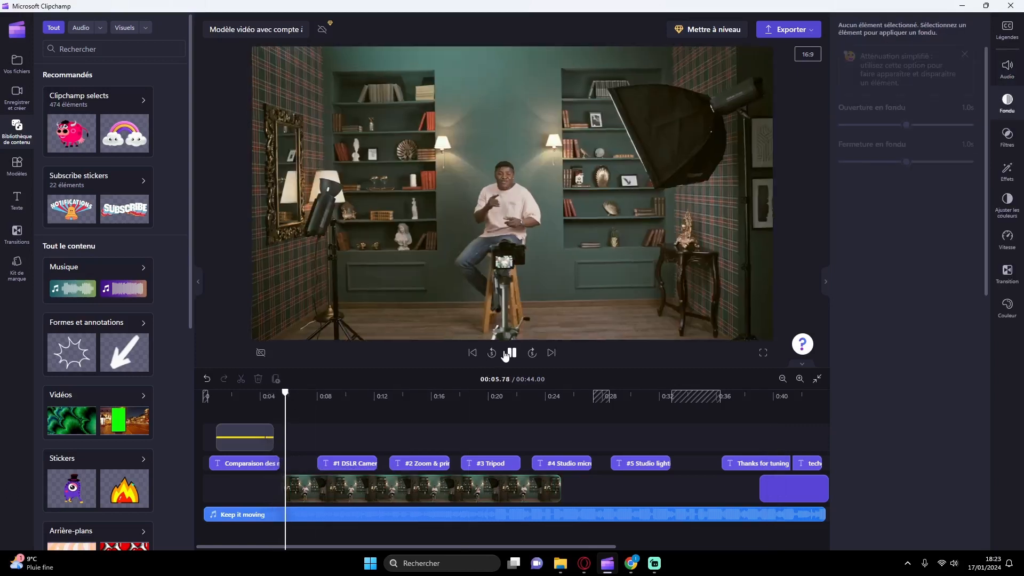
{"action": "left_click", "coordinate": [507, 353]}
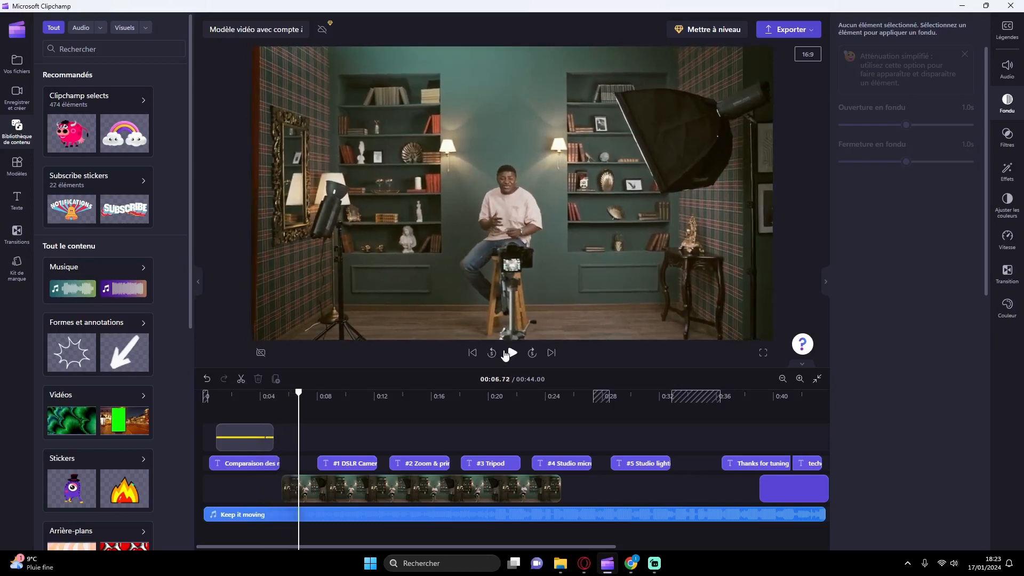
Step: Replay the change from the opening title to the studio clip, starting at about 4 seconds
{"action": "left_click", "coordinate": [269, 464]}
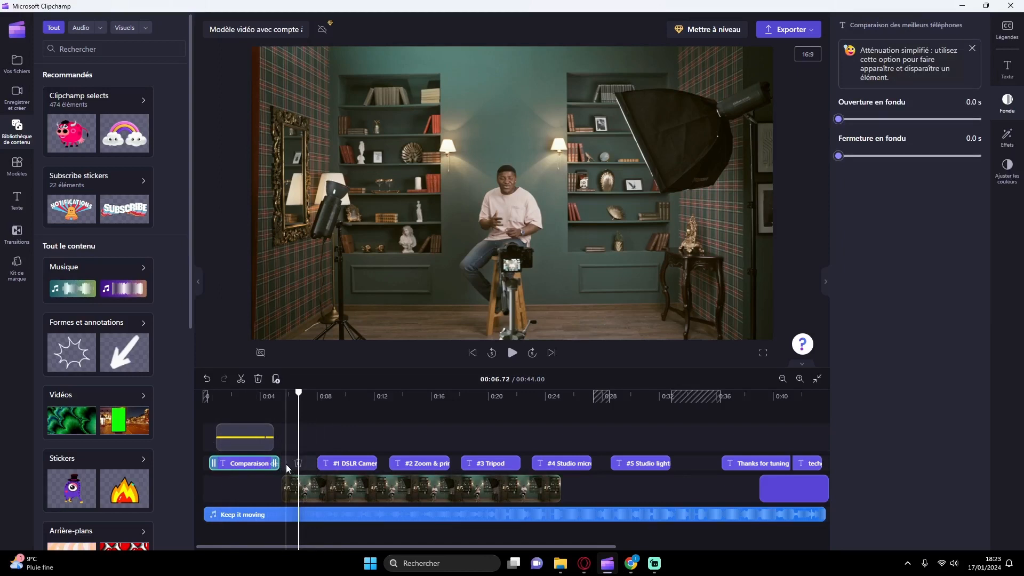
{"action": "left_click", "coordinate": [282, 405]}
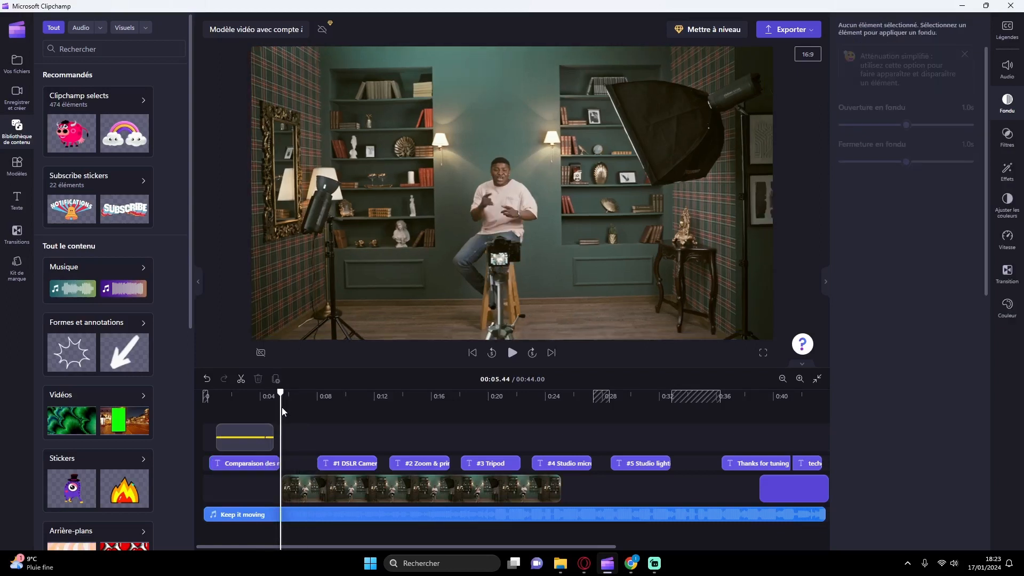
{"action": "left_click", "coordinate": [261, 408]}
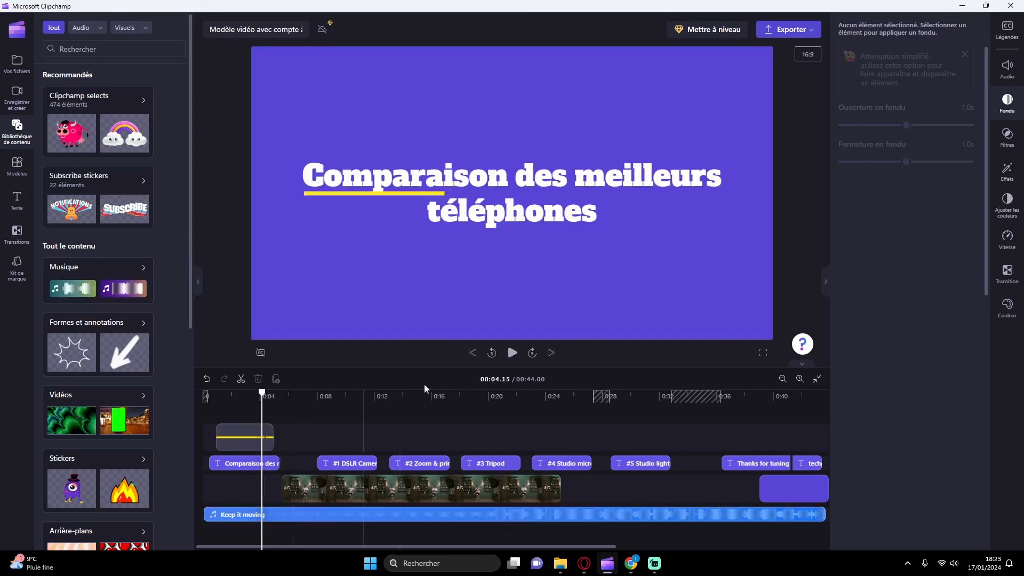
{"action": "left_click", "coordinate": [512, 352]}
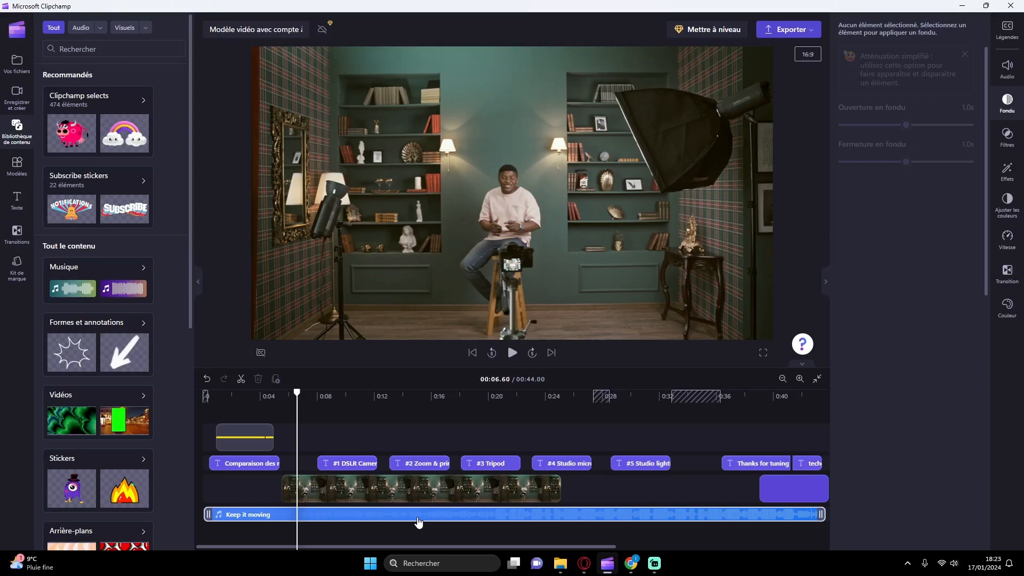
Step: Split the "Keep it moving" music at 00:05.44, where the studio clip begins
{"action": "left_click", "coordinate": [280, 416]}
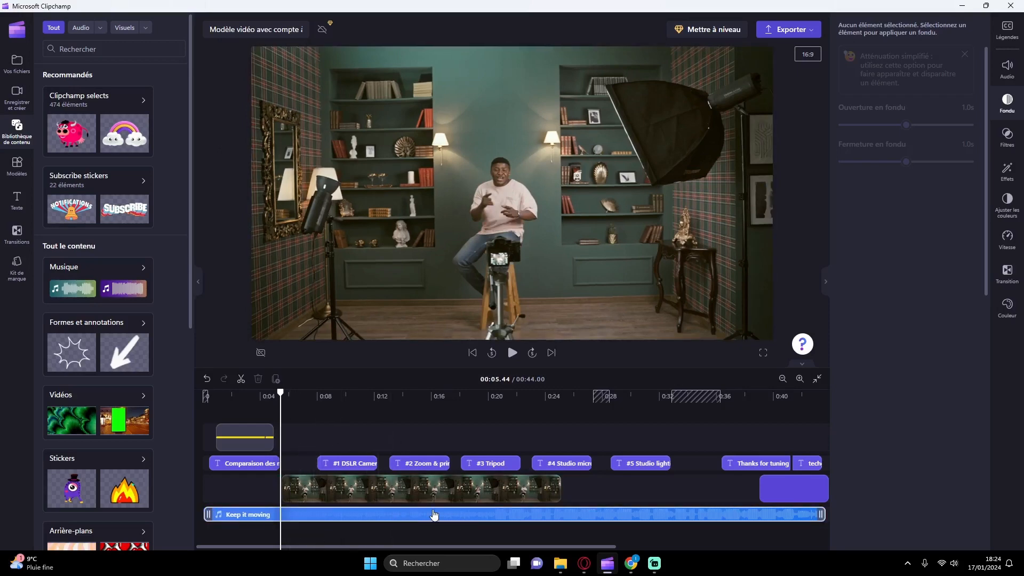
{"action": "left_click", "coordinate": [312, 515]}
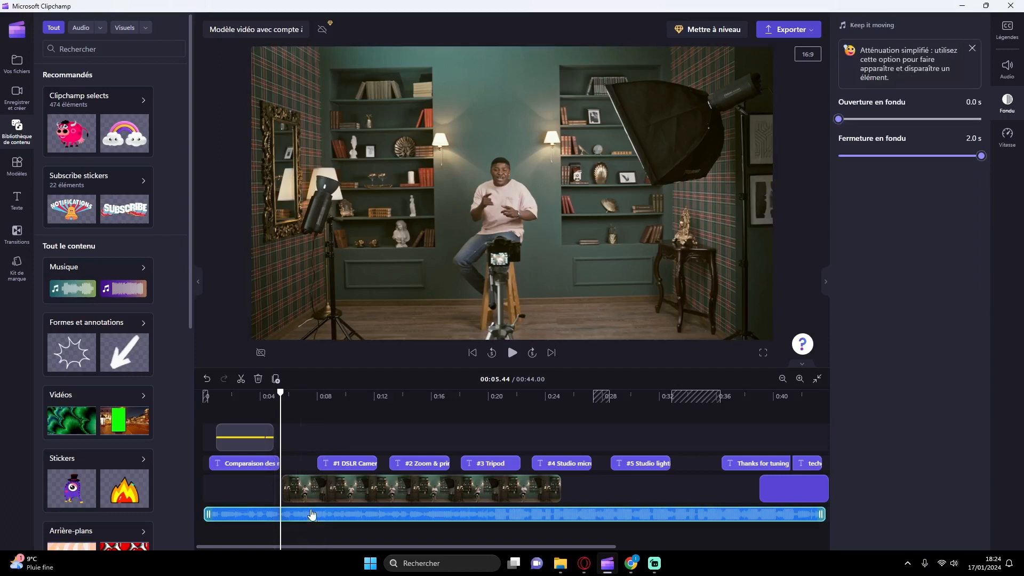
{"action": "left_click", "coordinate": [241, 378]}
{"action": "left_click", "coordinate": [352, 417]}
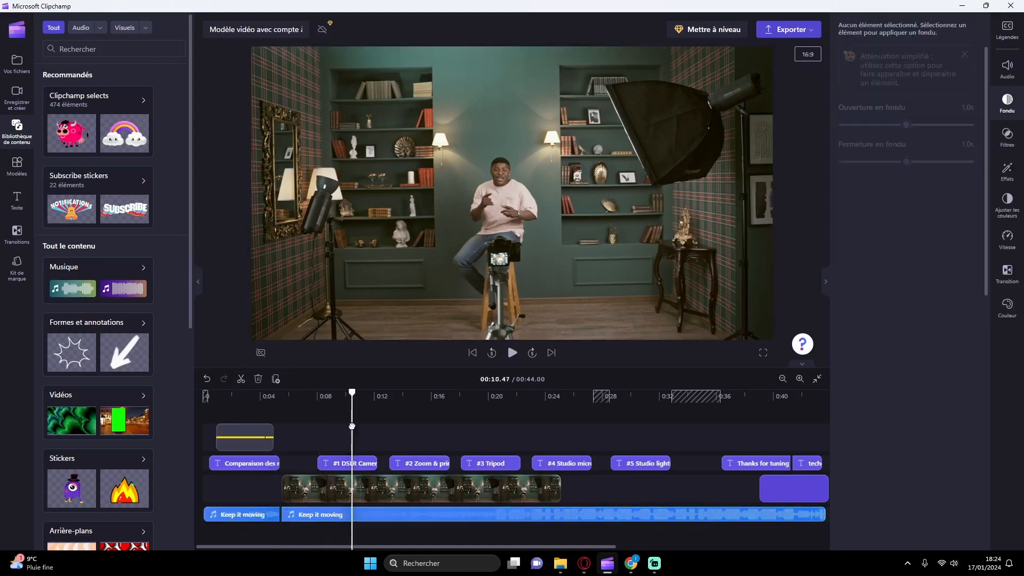
{"action": "left_click", "coordinate": [241, 378]}
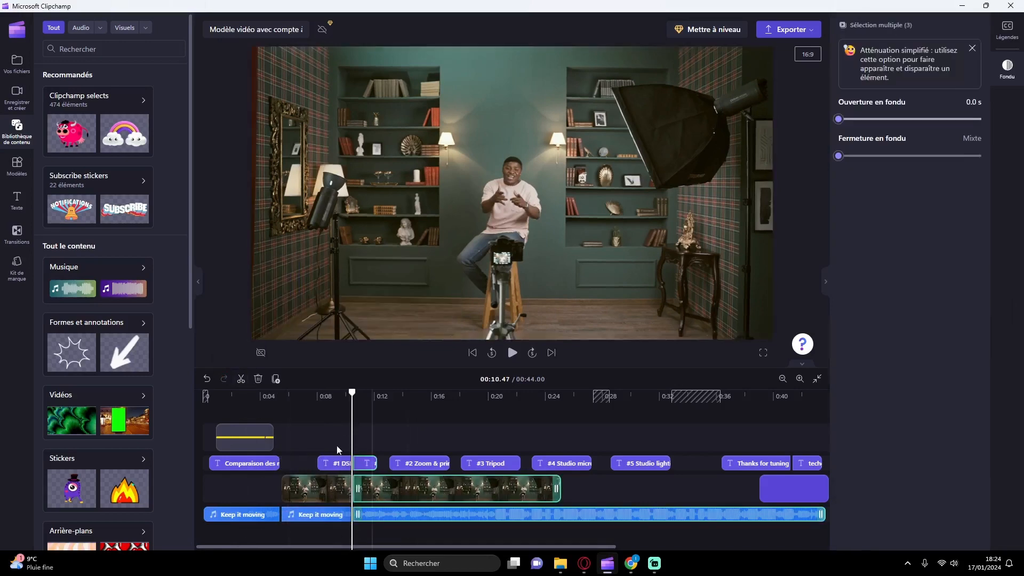
{"action": "key", "text": "ctrl+z"}
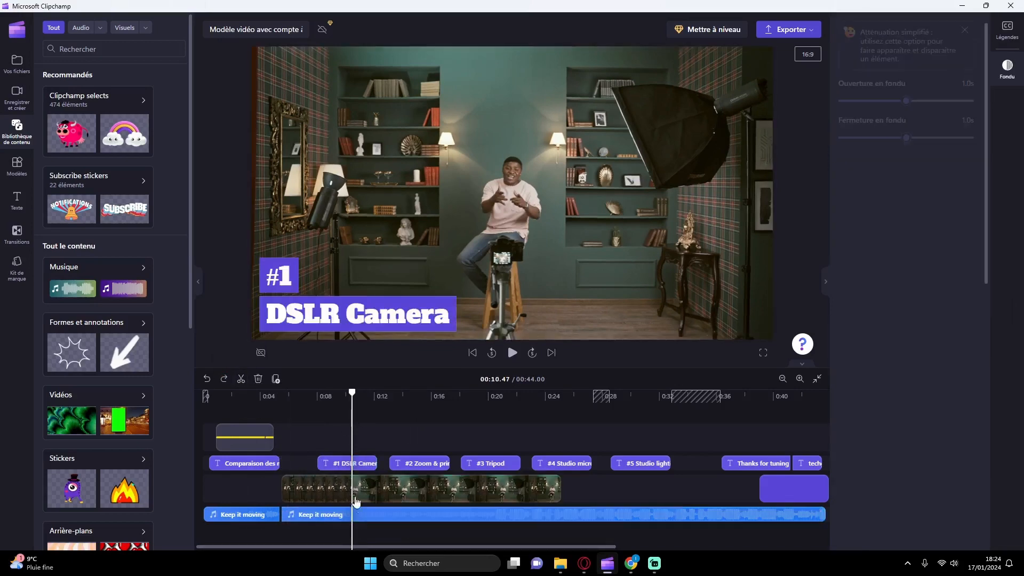
{"action": "left_click", "coordinate": [378, 520]}
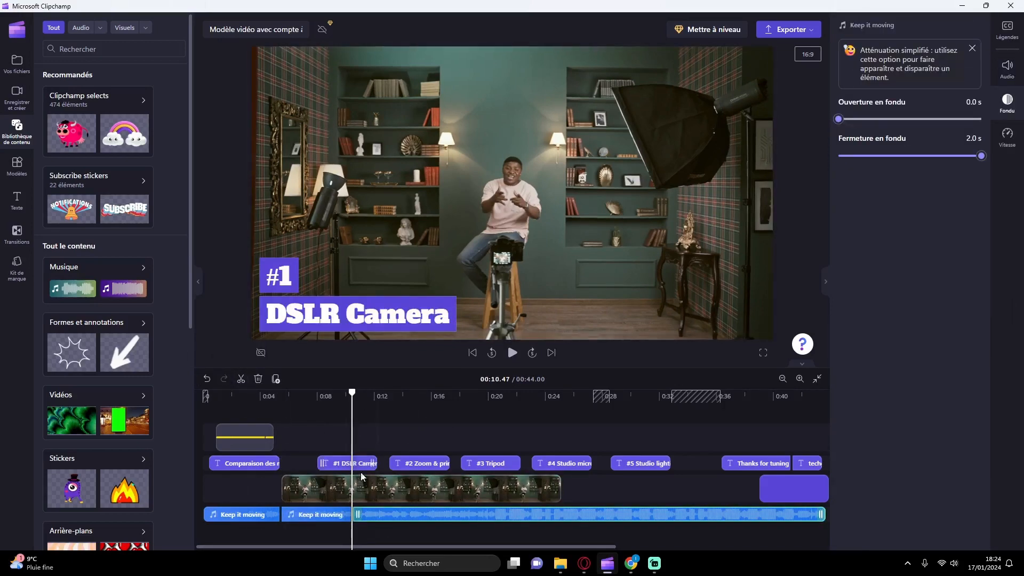
{"action": "left_click", "coordinate": [365, 489]}
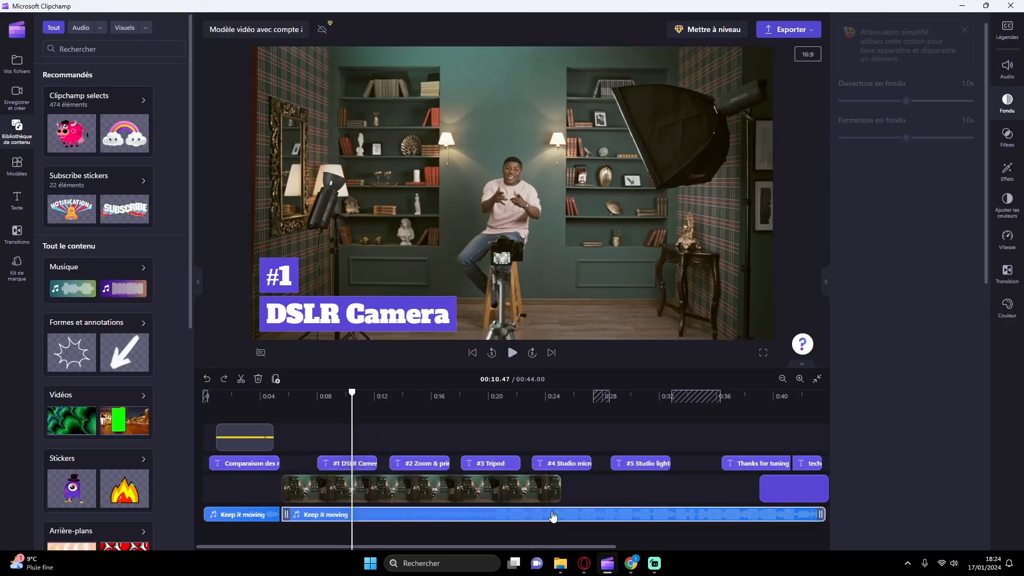
Step: Shorten the studio clip to end at about 14 seconds and shift the #1 to #5 and closing titles later so #1 follows it
{"action": "left_click_drag", "start_coordinate": [559, 487], "coordinate": [406, 487]}
{"action": "left_click", "coordinate": [347, 463]}
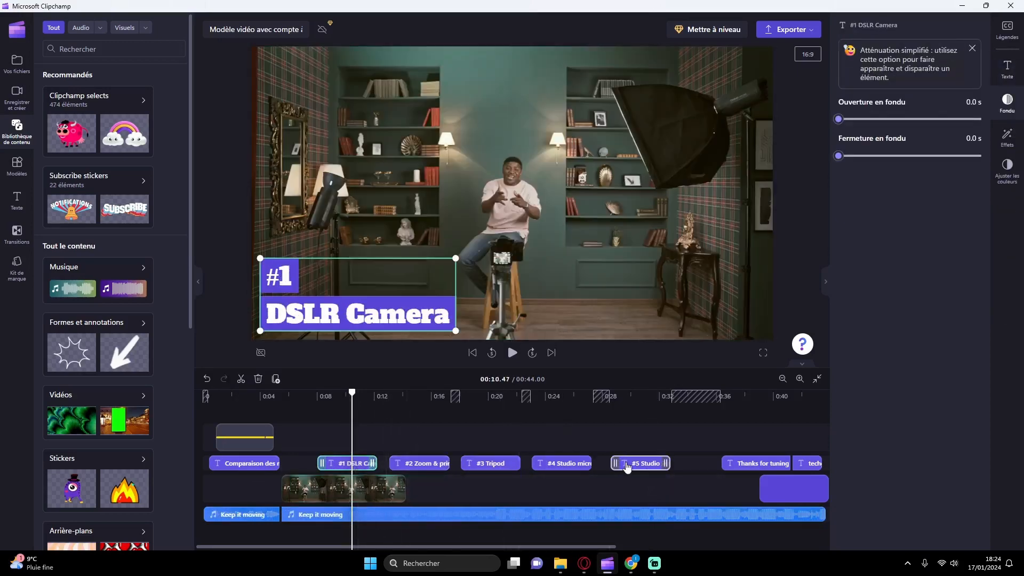
{"action": "left_click", "coordinate": [643, 463]}
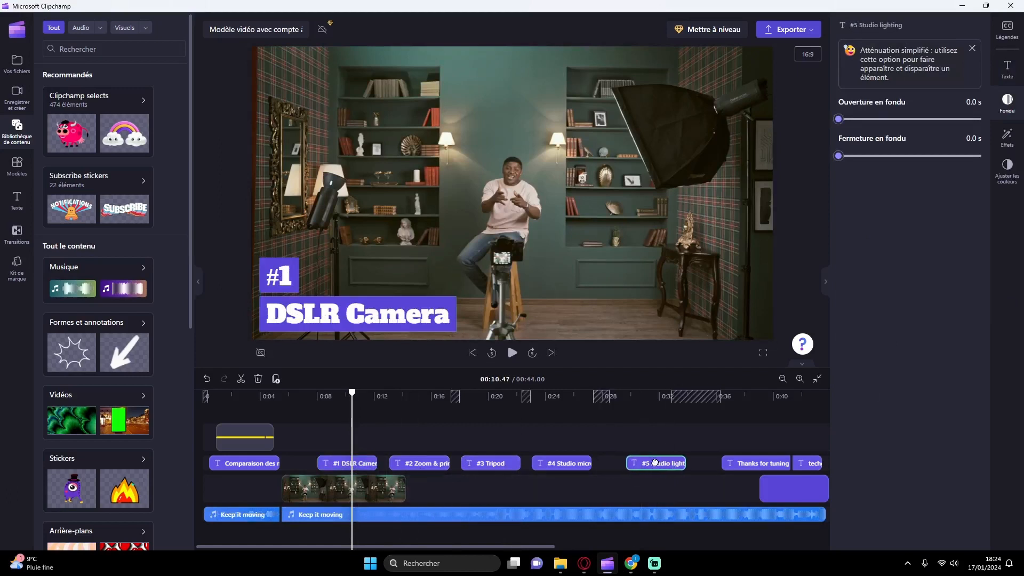
{"action": "left_click_drag", "start_coordinate": [340, 436], "coordinate": [821, 479]}
{"action": "left_click_drag", "start_coordinate": [659, 464], "coordinate": [755, 463]}
{"action": "left_click", "coordinate": [475, 537]}
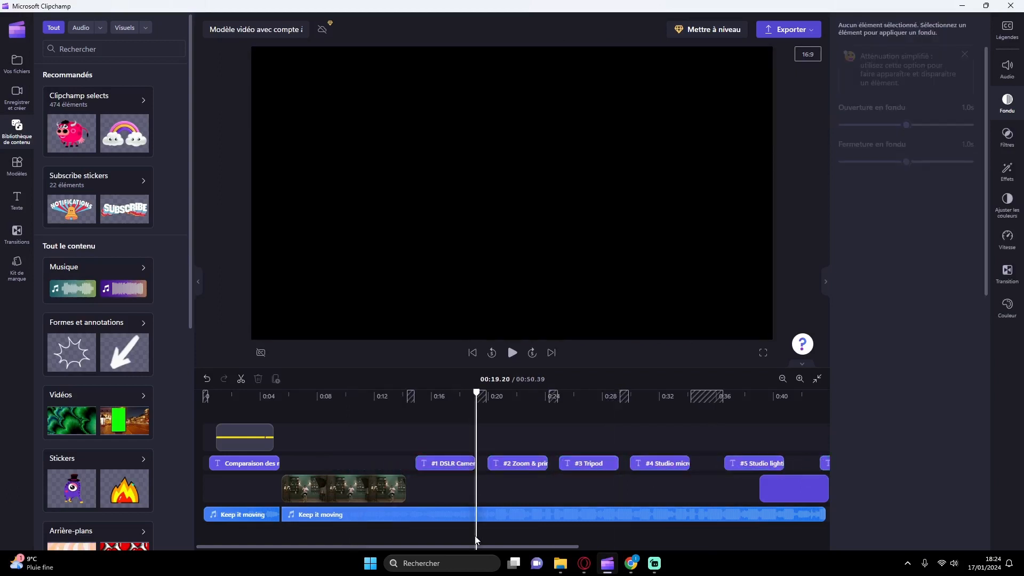
Step: Set the volume of the first music segment to 31% and lower the volume of the second segment
{"action": "left_click", "coordinate": [255, 521]}
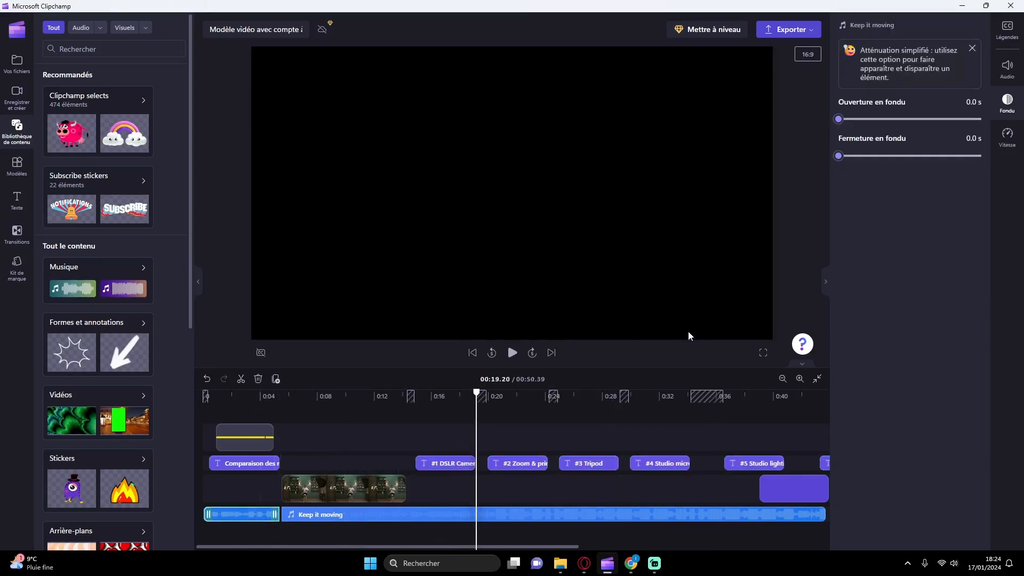
{"action": "left_click", "coordinate": [1007, 68]}
{"action": "left_click_drag", "start_coordinate": [867, 64], "coordinate": [883, 69]}
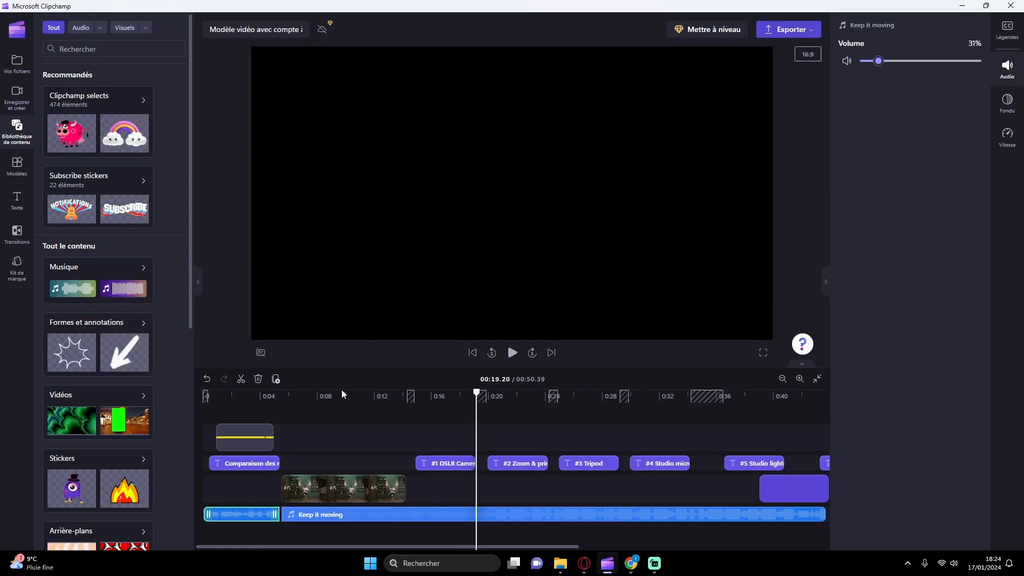
{"action": "left_click", "coordinate": [315, 516]}
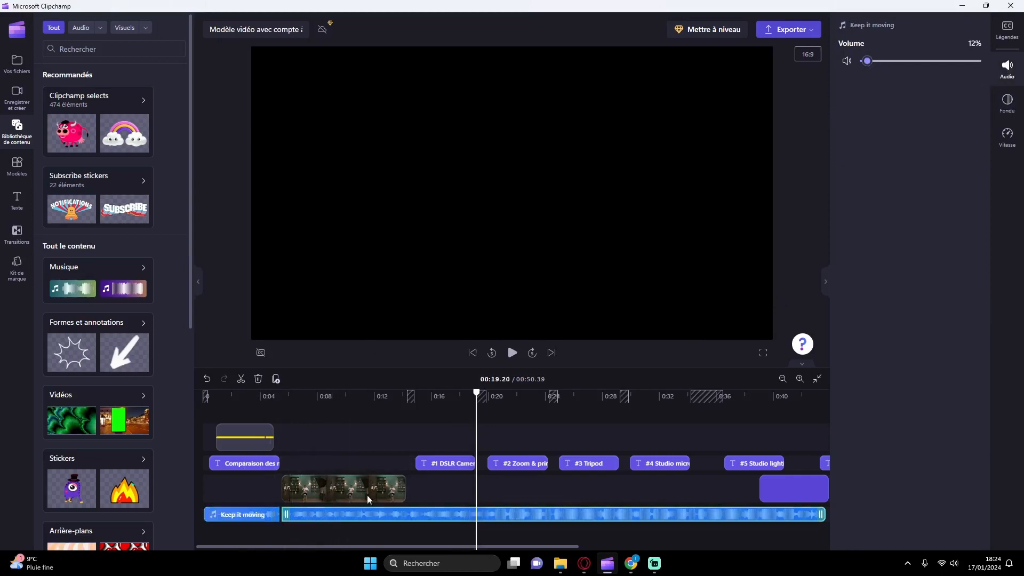
{"action": "left_click_drag", "start_coordinate": [869, 66], "coordinate": [862, 64]}
Step: Play the end of the opening title into the studio clip to check the music volume change
{"action": "left_click", "coordinate": [272, 409]}
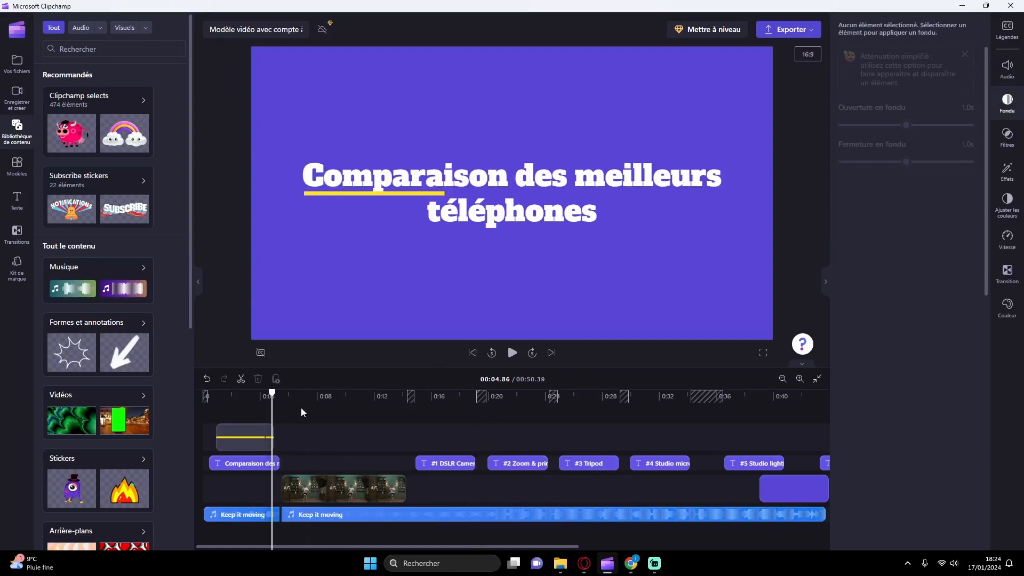
{"action": "left_click", "coordinate": [509, 356]}
{"action": "left_click", "coordinate": [253, 408]}
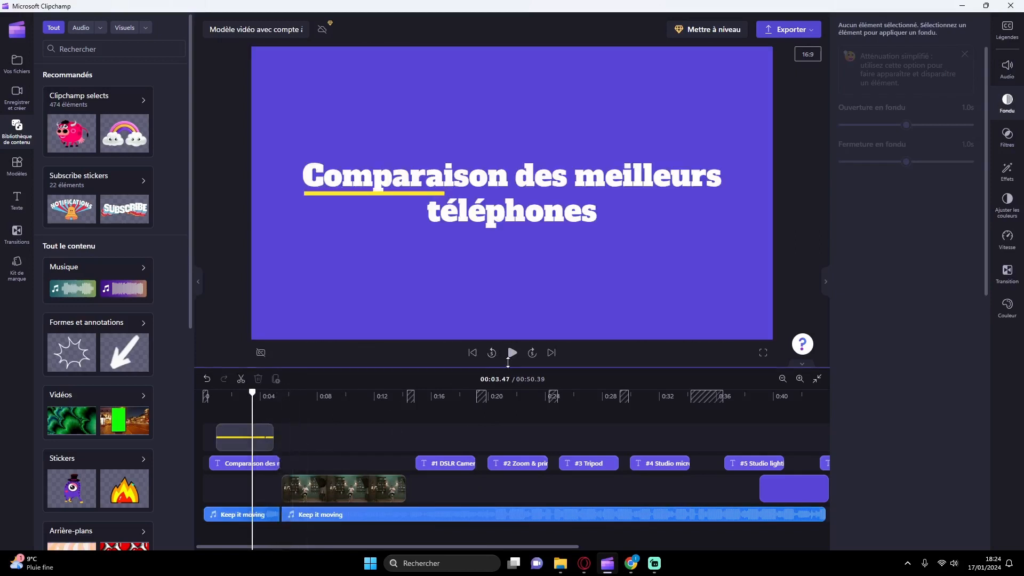
{"action": "left_click", "coordinate": [511, 354]}
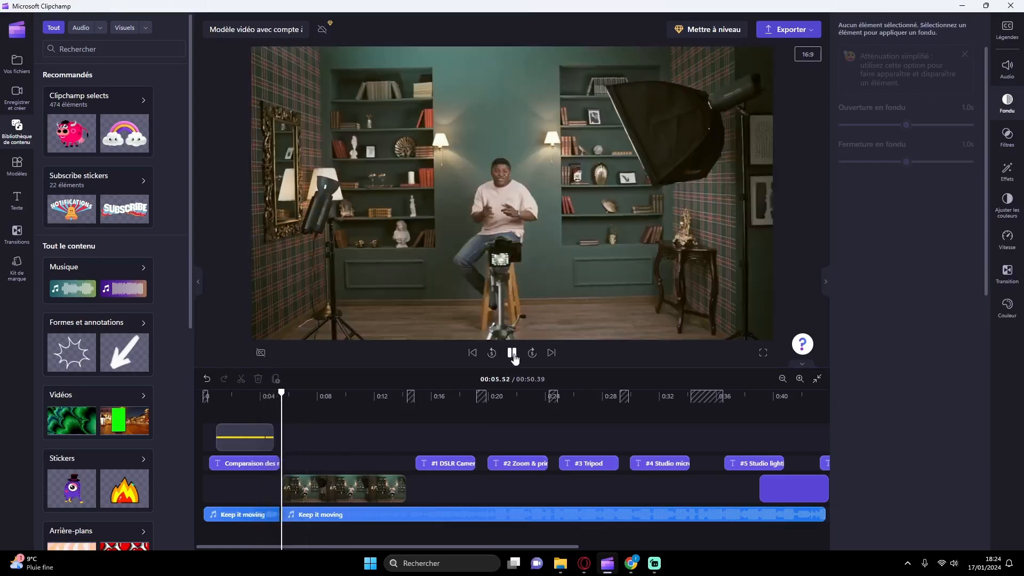
{"action": "left_click", "coordinate": [512, 354]}
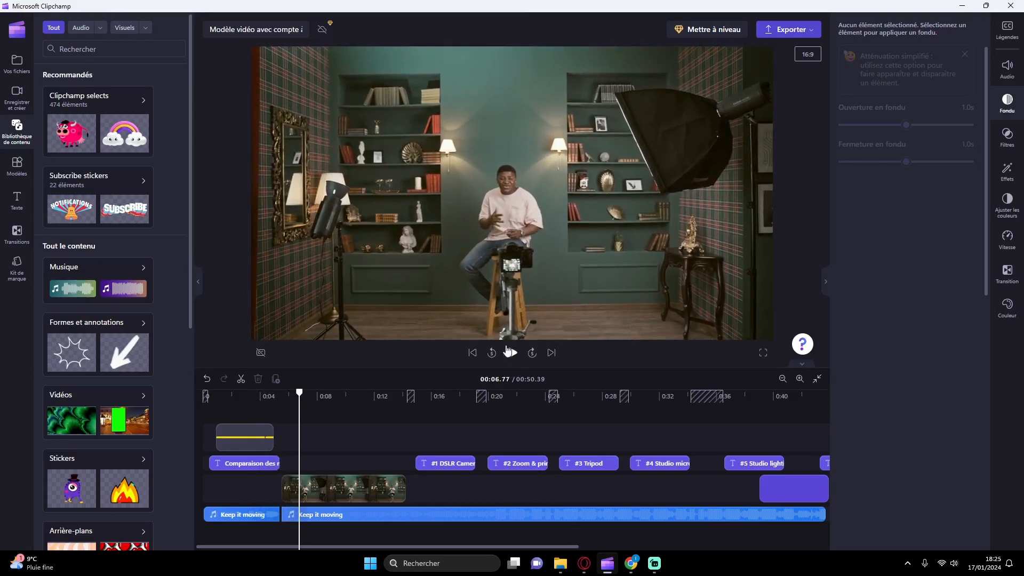
Step: Give the first music segment a 1.3 s fade-out and play the introduction to check it
{"action": "left_click", "coordinate": [262, 513]}
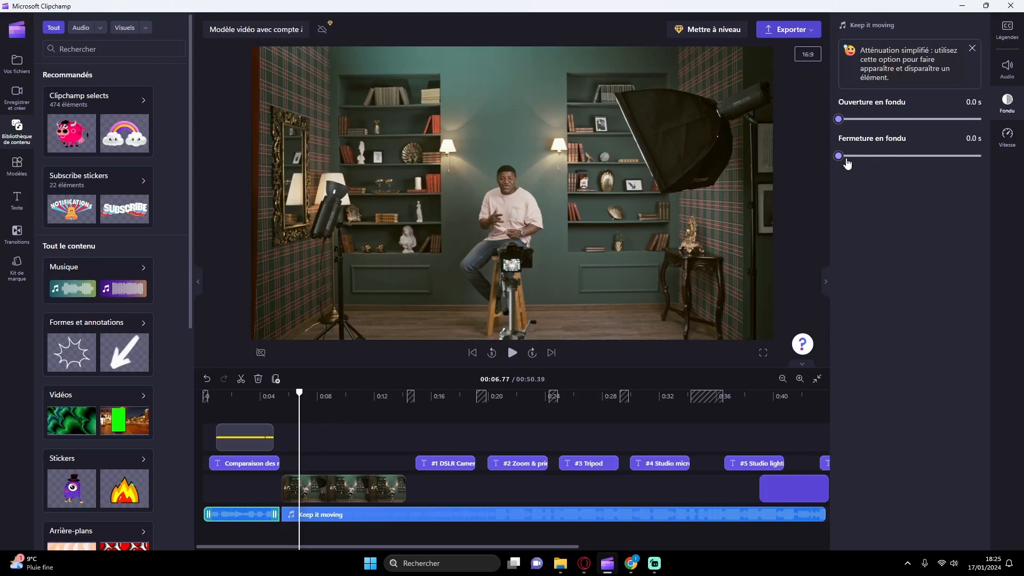
{"action": "left_click_drag", "start_coordinate": [839, 159], "coordinate": [932, 166]}
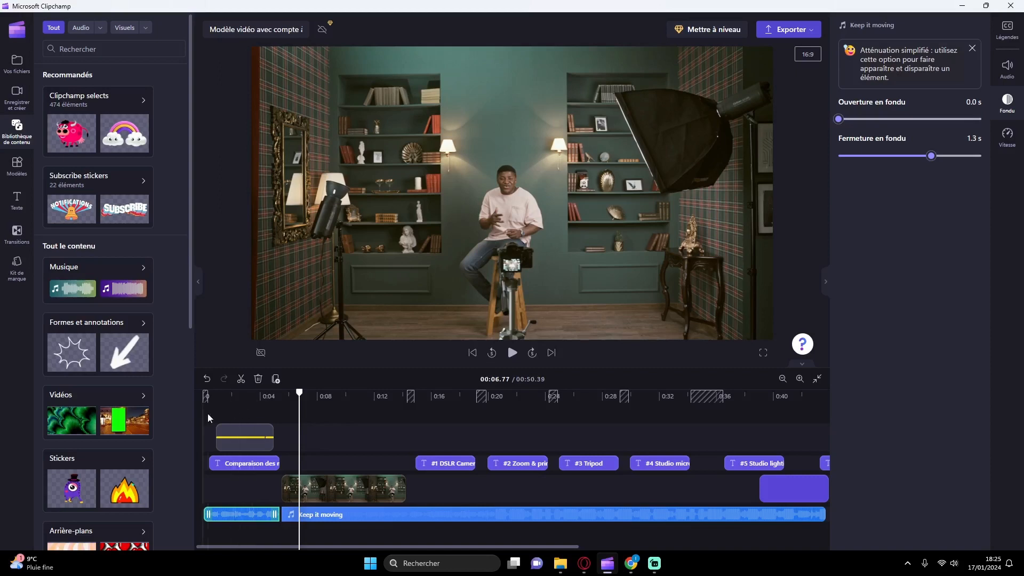
{"action": "left_click", "coordinate": [231, 413]}
{"action": "left_click", "coordinate": [511, 353]}
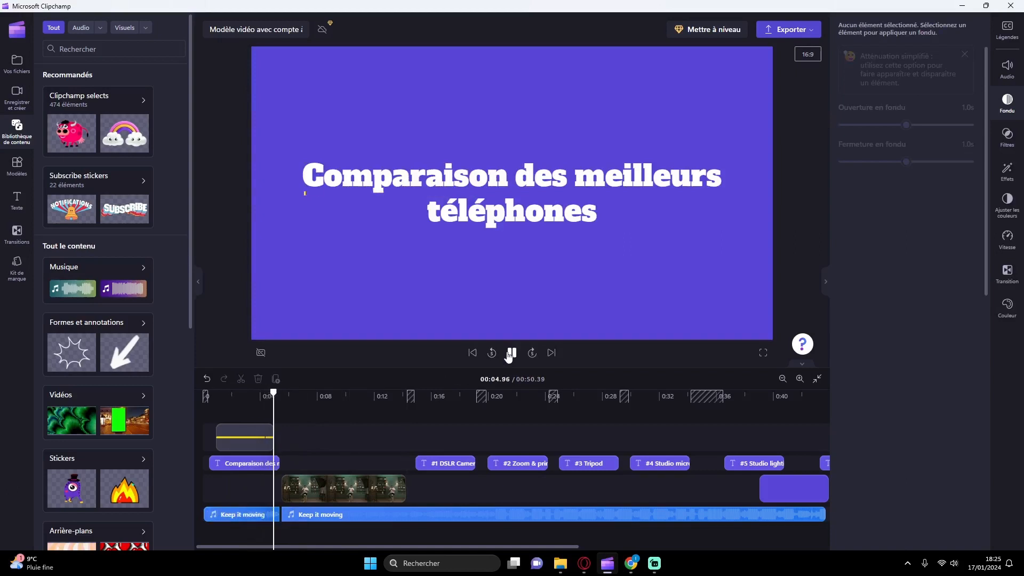
{"action": "left_click", "coordinate": [510, 353]}
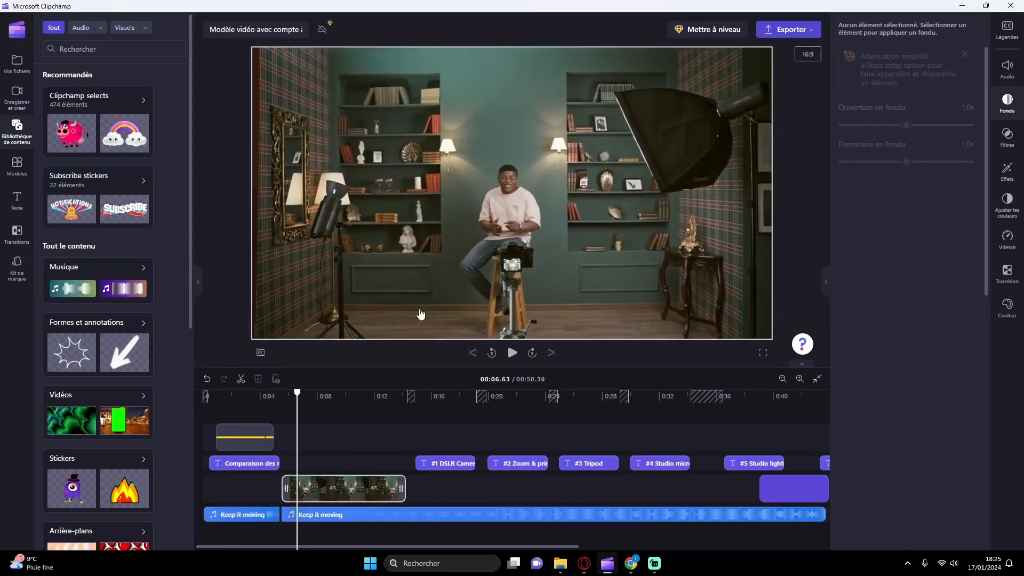
{"action": "left_click", "coordinate": [255, 515]}
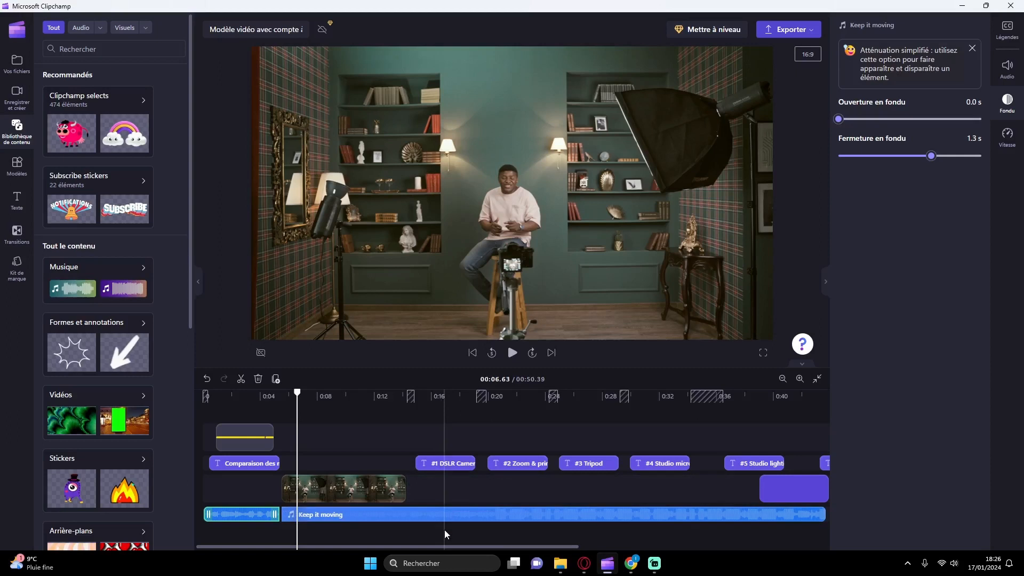
Step: Move the #1 title to start at the end of the studio clip and replace its "DSLR Camera" text with "Iphone"
{"action": "left_click", "coordinate": [450, 451]}
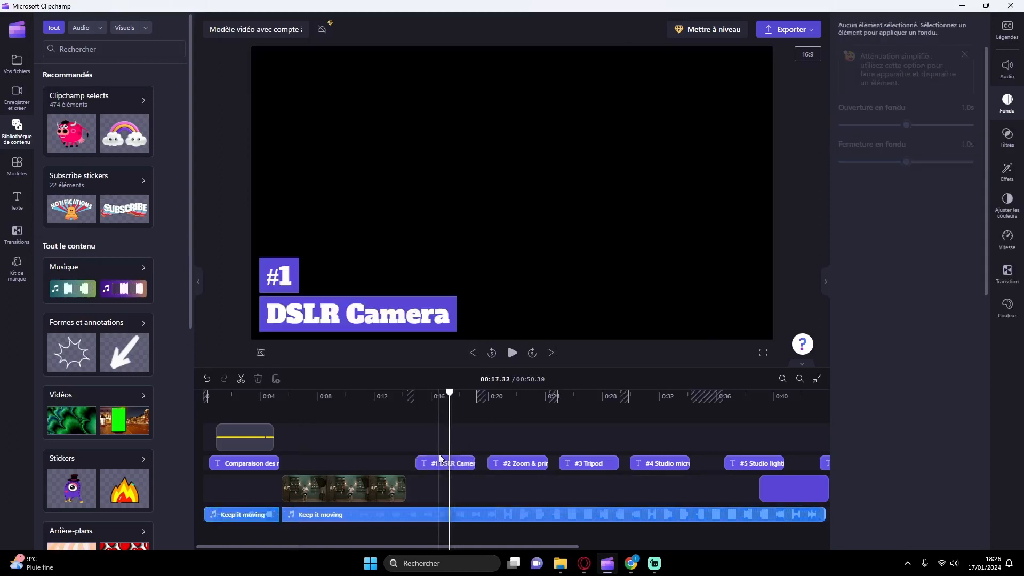
{"action": "left_click", "coordinate": [440, 459]}
{"action": "left_click_drag", "start_coordinate": [437, 461], "coordinate": [430, 462]}
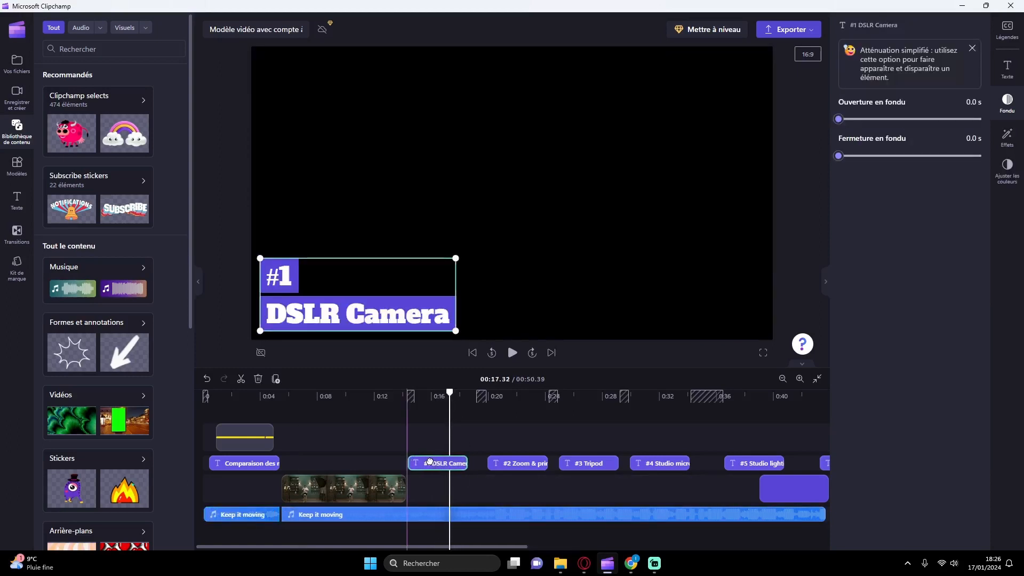
{"action": "left_click", "coordinate": [1007, 68]}
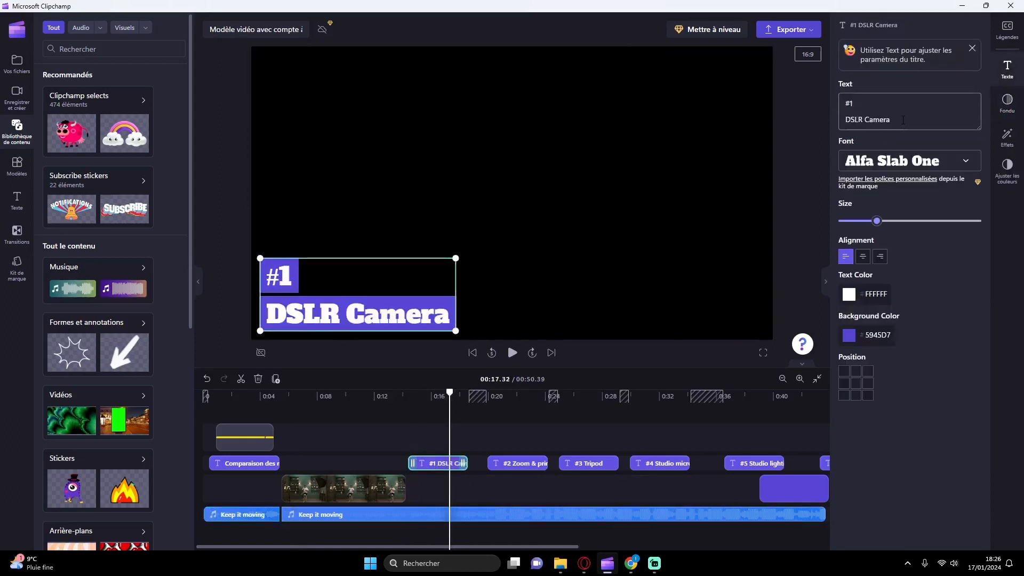
{"action": "left_click_drag", "start_coordinate": [890, 120], "coordinate": [840, 122]}
{"action": "type", "text": "Iphone"}
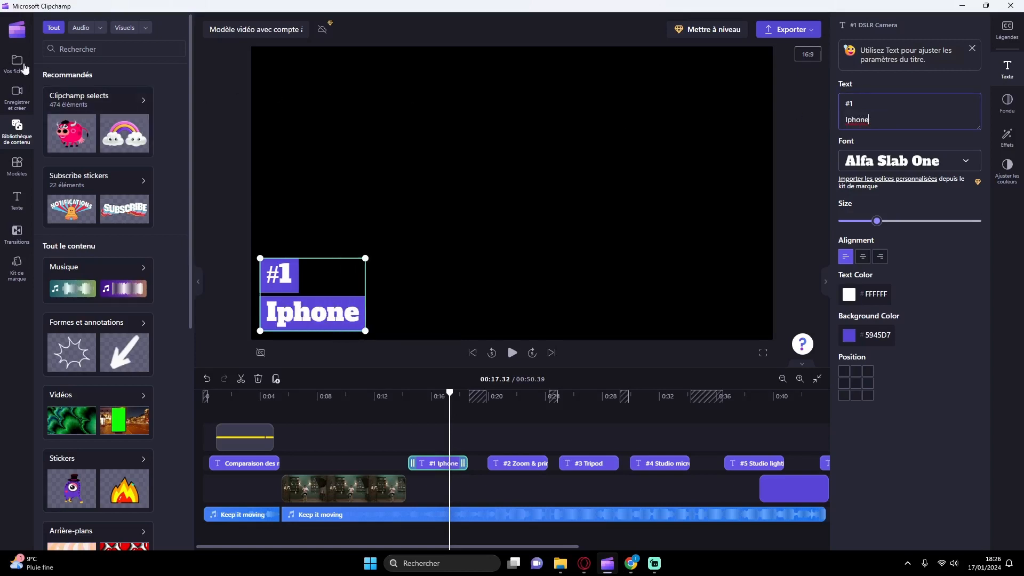
Step: Place the 12-second production_id_400836… clip directly after the studio clip, fitted to the length of the "#1 Iphone" title
{"action": "left_click", "coordinate": [17, 63]}
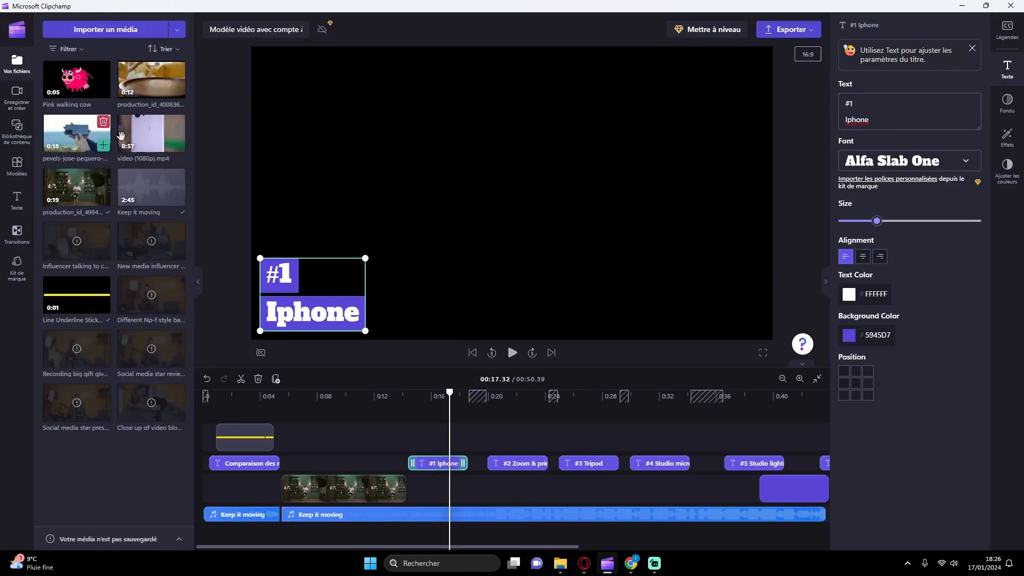
{"action": "left_click_drag", "start_coordinate": [153, 80], "coordinate": [467, 489]}
{"action": "left_click", "coordinate": [497, 532]}
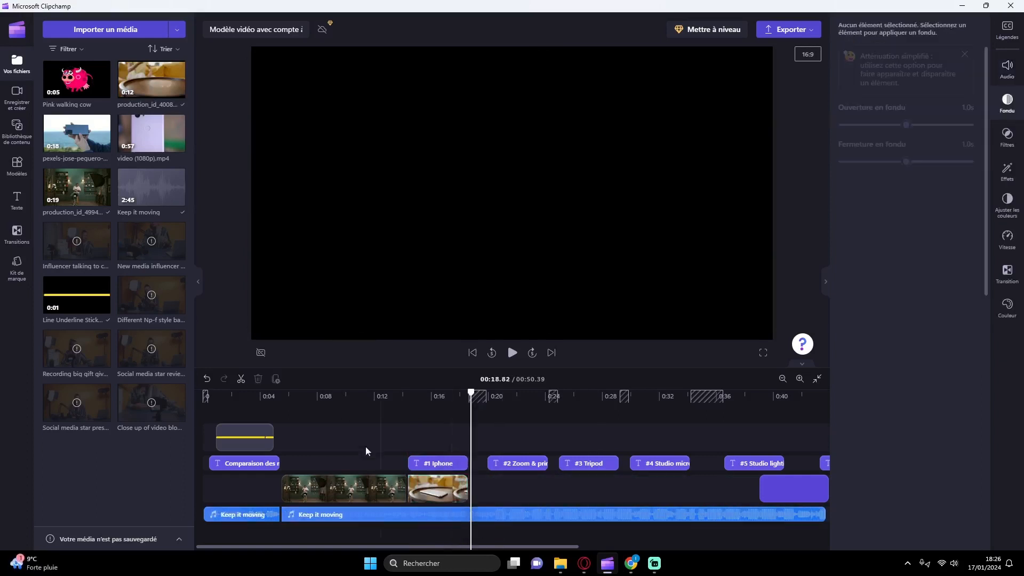
Step: Play the cut from the studio clip into the "#1 Iphone" phone clip to check it
{"action": "left_click", "coordinate": [398, 411]}
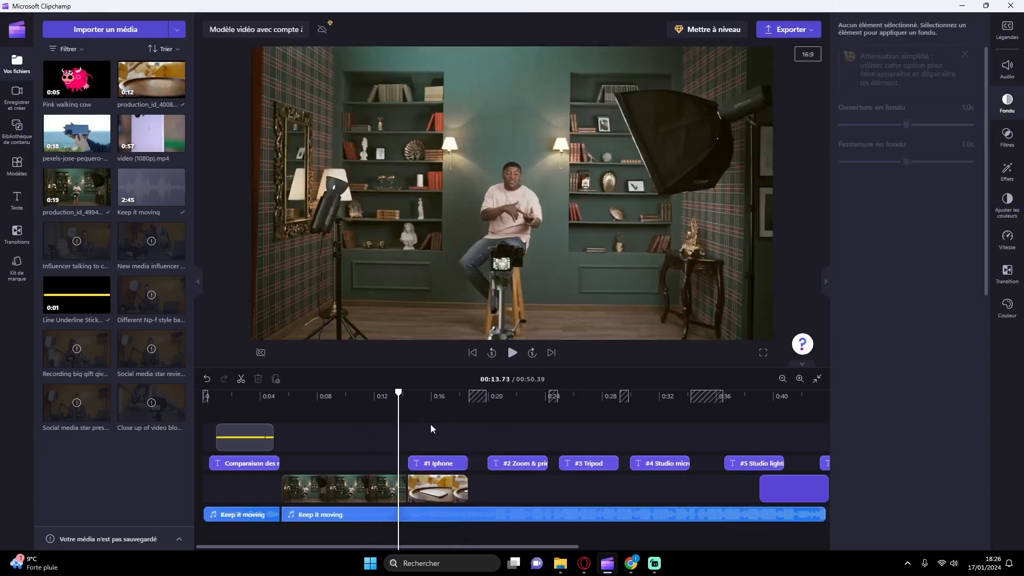
{"action": "left_click", "coordinate": [512, 352]}
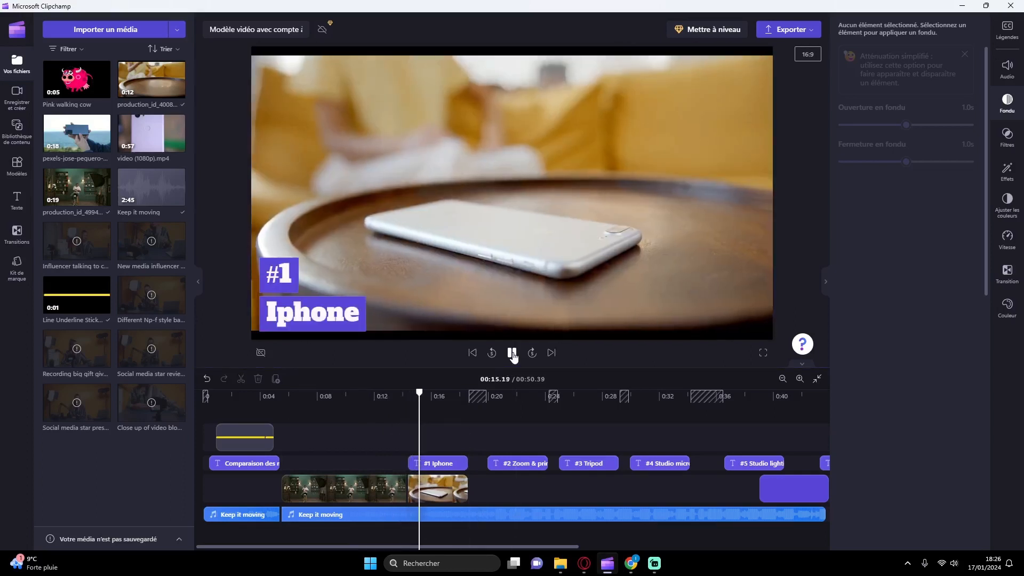
{"action": "left_click", "coordinate": [512, 355]}
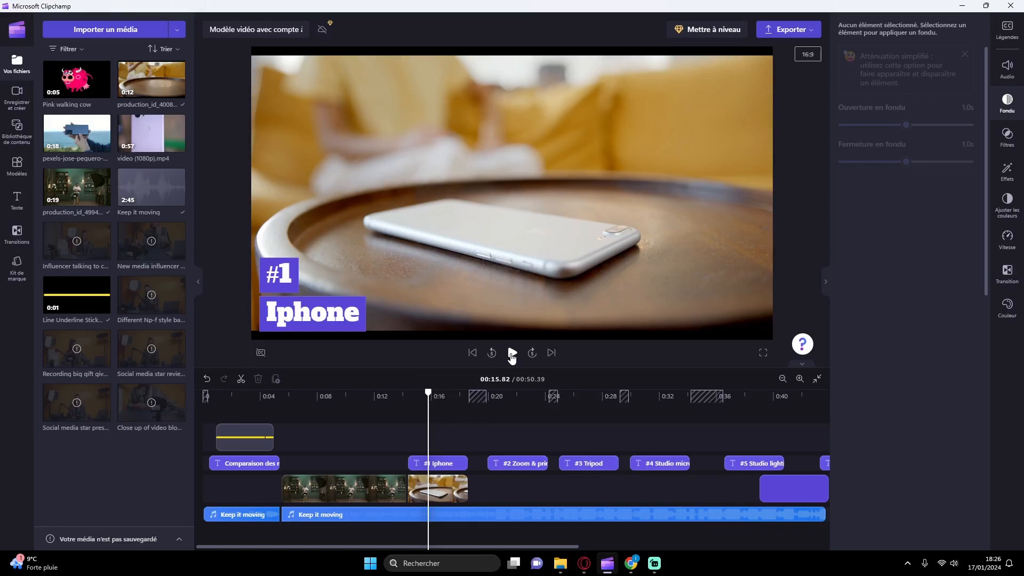
Step: Enlarge the phone clip under the "#1 Iphone" title at opposite corners so it fills the whole frame
{"action": "left_click", "coordinate": [434, 490]}
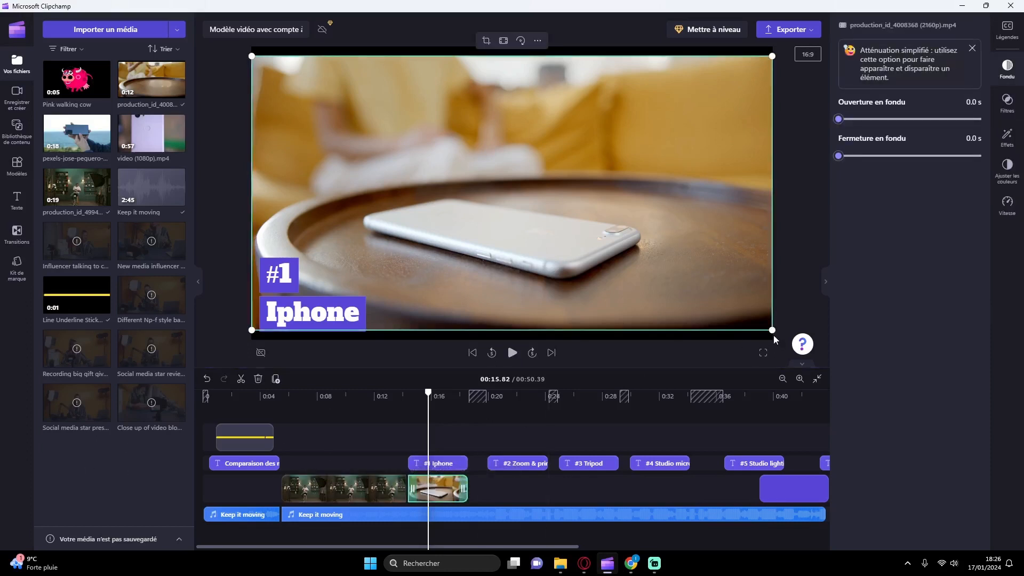
{"action": "left_click_drag", "start_coordinate": [772, 330], "coordinate": [789, 339]}
{"action": "left_click_drag", "start_coordinate": [252, 55], "coordinate": [235, 48]}
{"action": "left_click", "coordinate": [808, 233]}
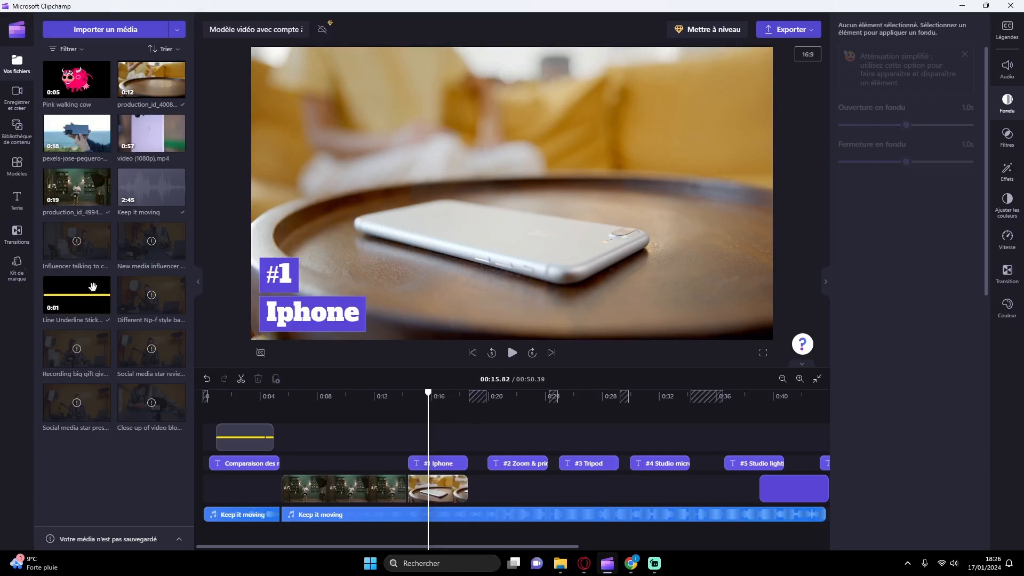
Step: Add a Rotation transition between the studio clip and the phone clip and play it to check the effect
{"action": "left_click", "coordinate": [17, 230]}
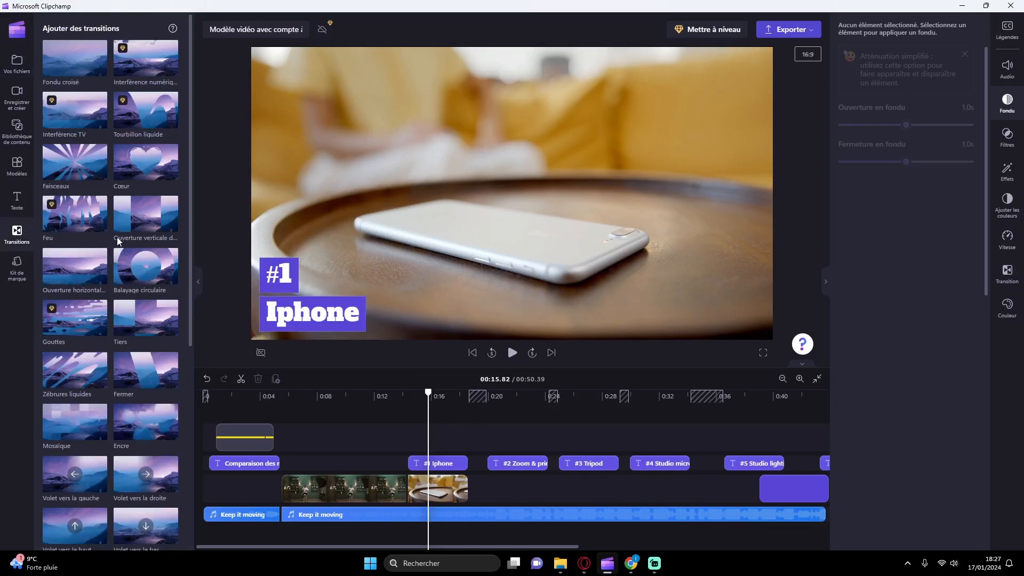
{"action": "scroll", "coordinate": [138, 287], "scroll_direction": "down", "scroll_amount": 6}
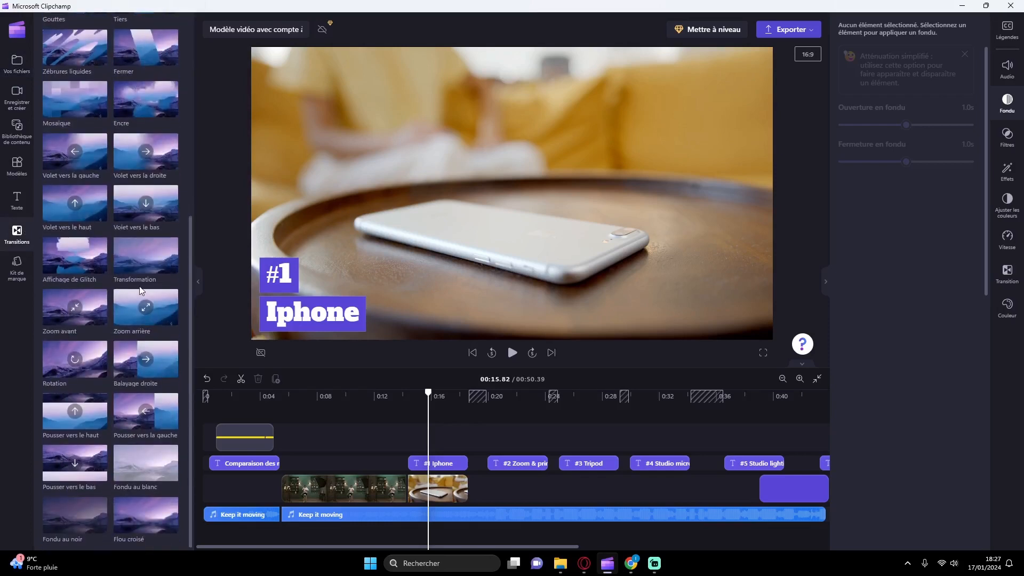
{"action": "left_click_drag", "start_coordinate": [80, 356], "coordinate": [409, 494]}
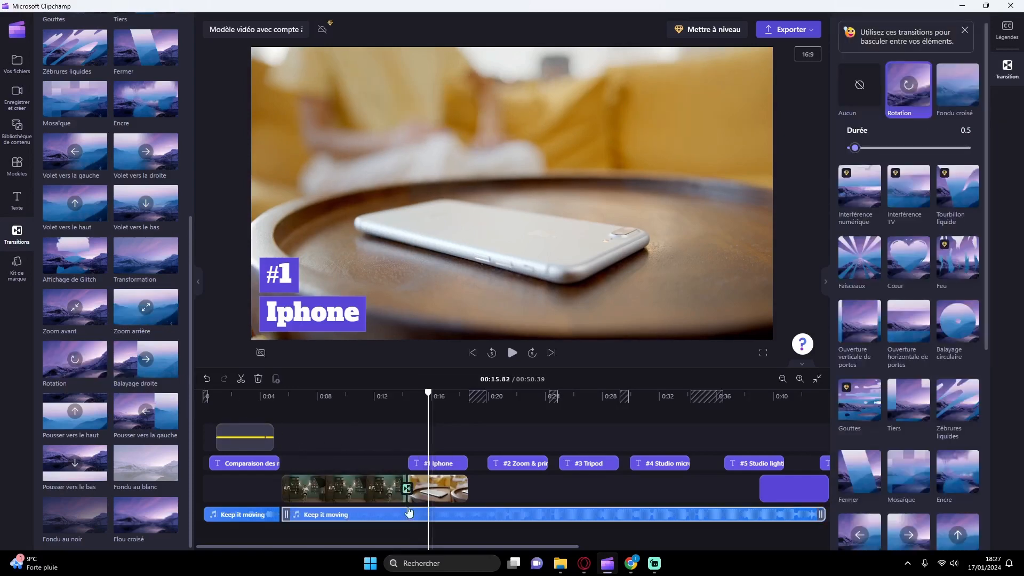
{"action": "left_click", "coordinate": [397, 424]}
{"action": "left_click", "coordinate": [512, 352]}
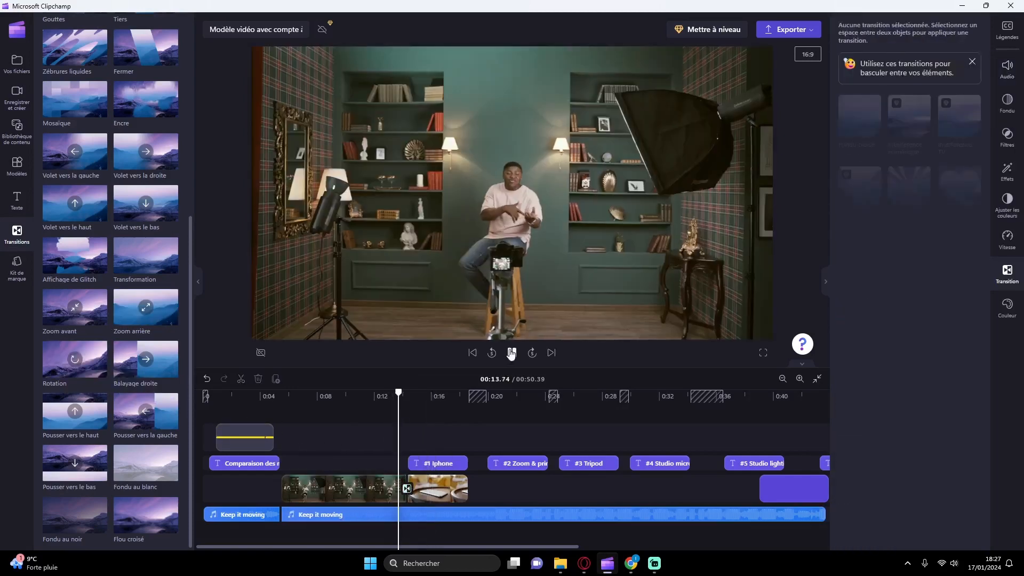
{"action": "left_click", "coordinate": [511, 353]}
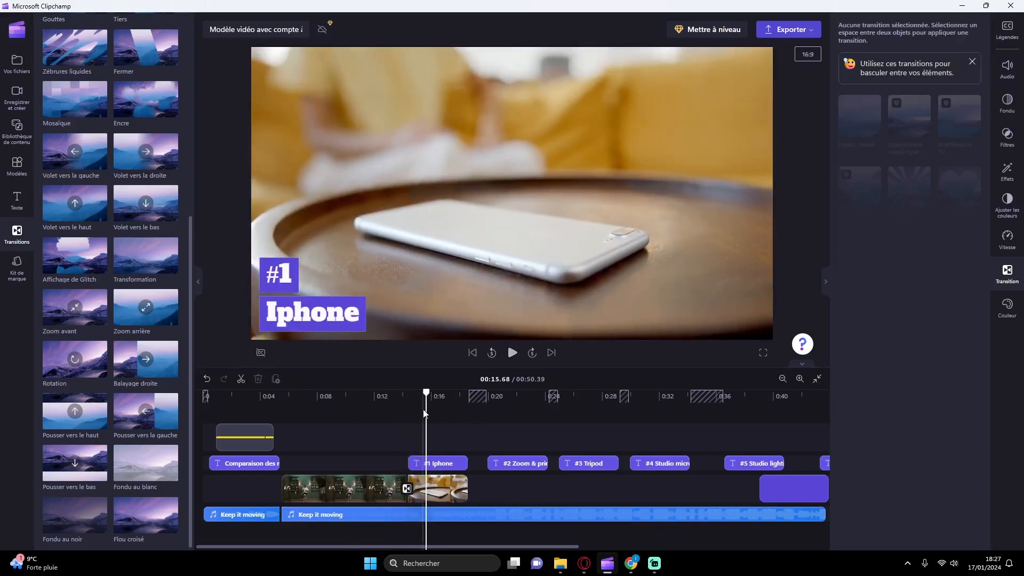
Step: Set the Rotation transition's duration to 0.7 and play the cut again
{"action": "left_click", "coordinate": [407, 489]}
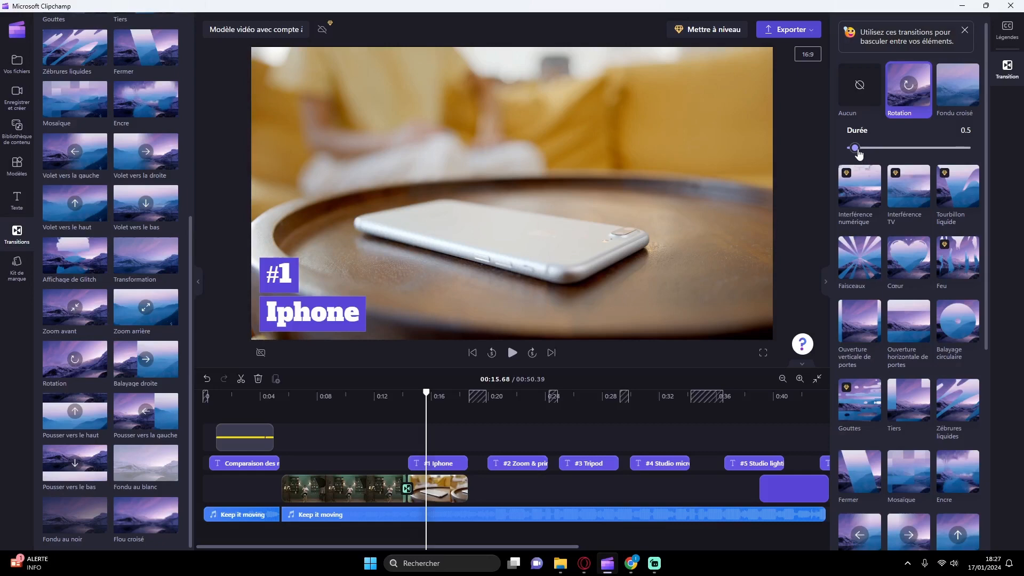
{"action": "left_click_drag", "start_coordinate": [855, 149], "coordinate": [863, 150]}
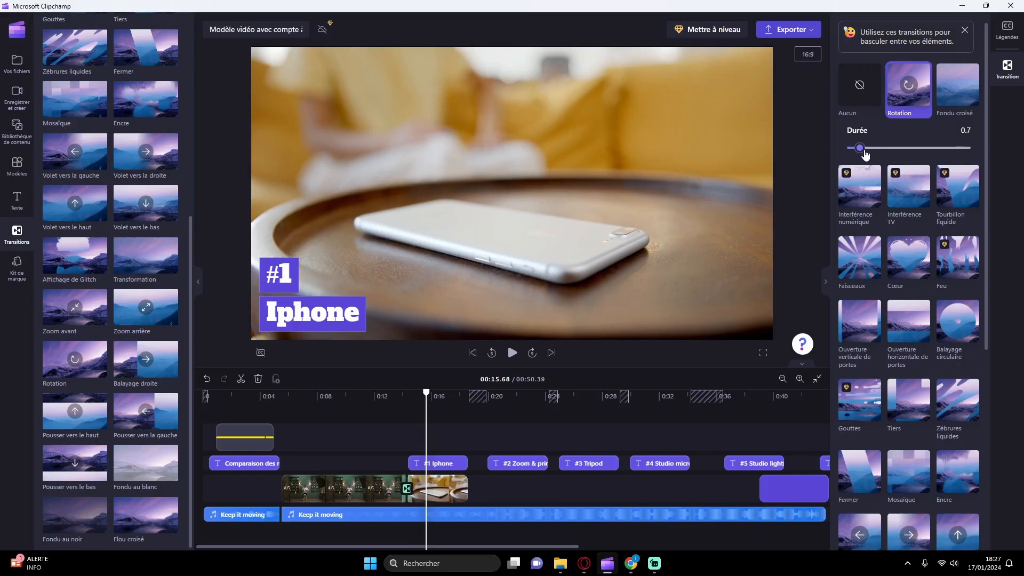
{"action": "left_click", "coordinate": [395, 408]}
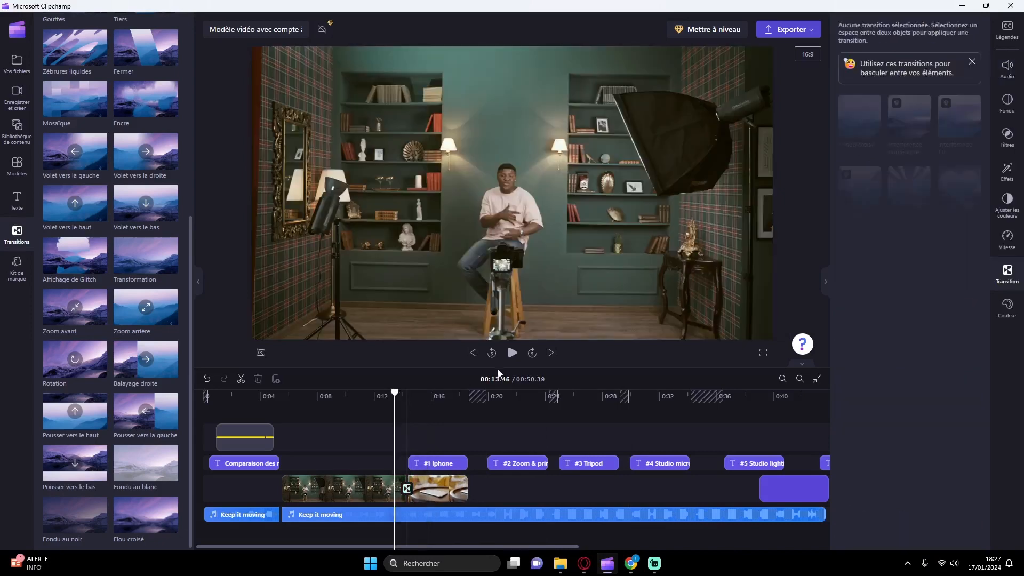
{"action": "left_click", "coordinate": [510, 353]}
{"action": "left_click", "coordinate": [510, 353]}
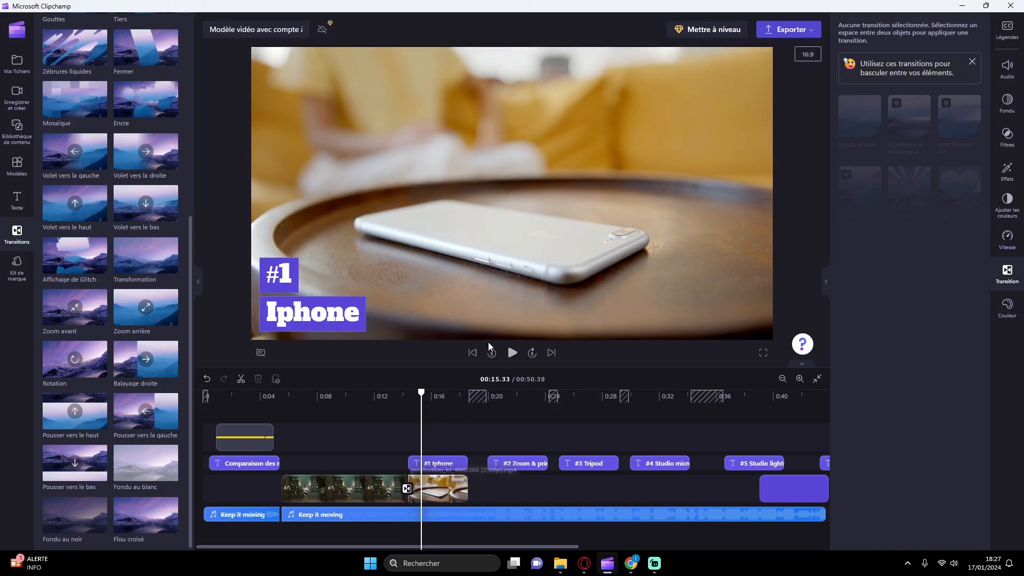
Step: Duplicate the studio clip directly after the phone clip and join the two with a Balayage circulaire transition lasting 0.8
{"action": "left_click", "coordinate": [348, 495]}
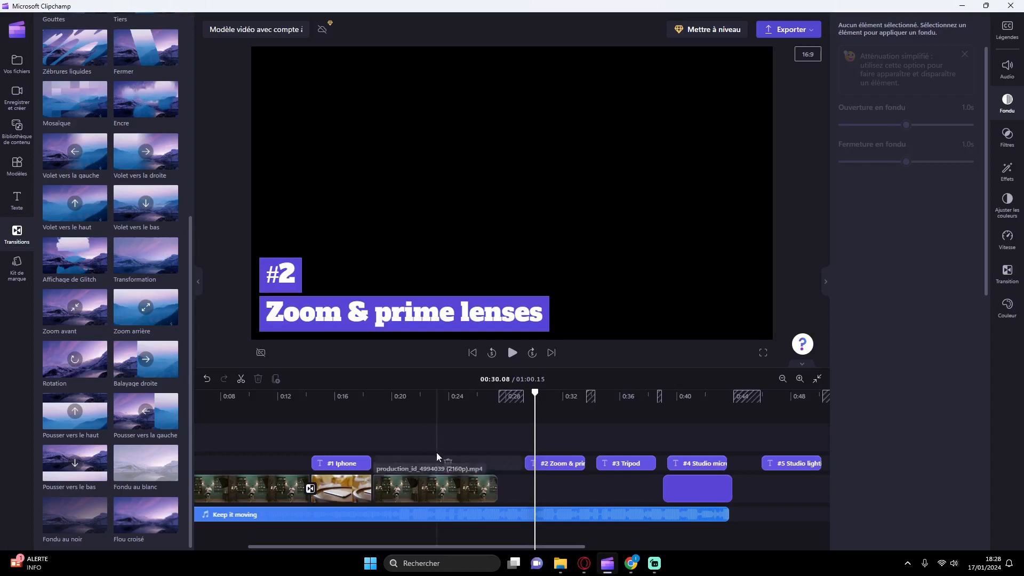
{"action": "left_click", "coordinate": [397, 407]}
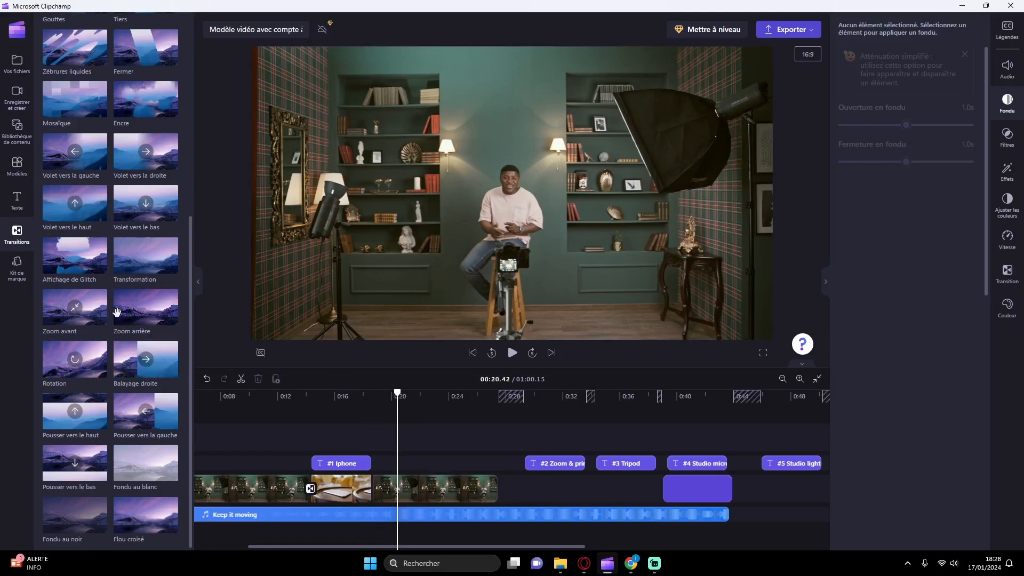
{"action": "scroll", "coordinate": [100, 298], "scroll_direction": "up", "scroll_amount": 5}
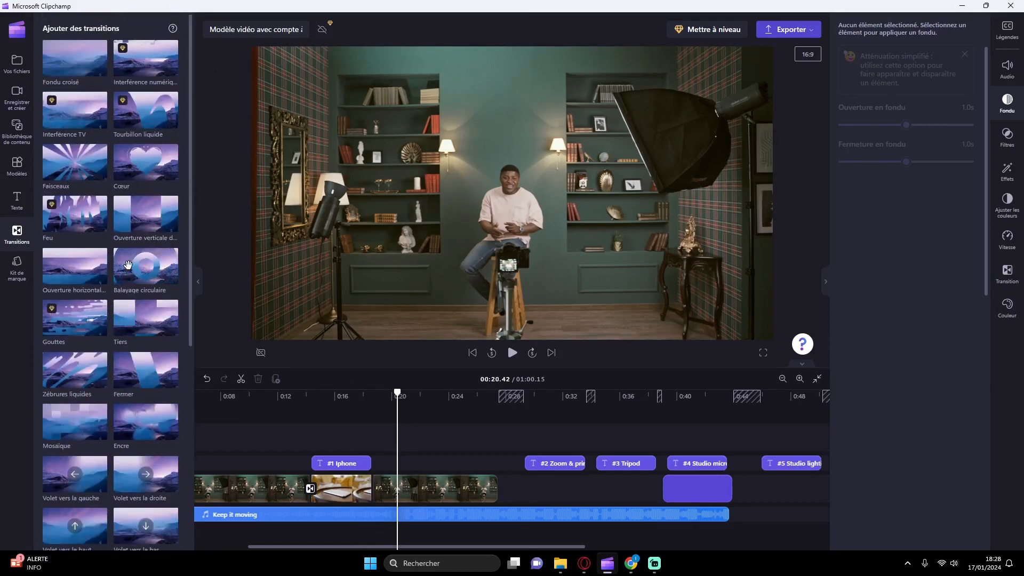
{"action": "left_click_drag", "start_coordinate": [128, 265], "coordinate": [312, 488]}
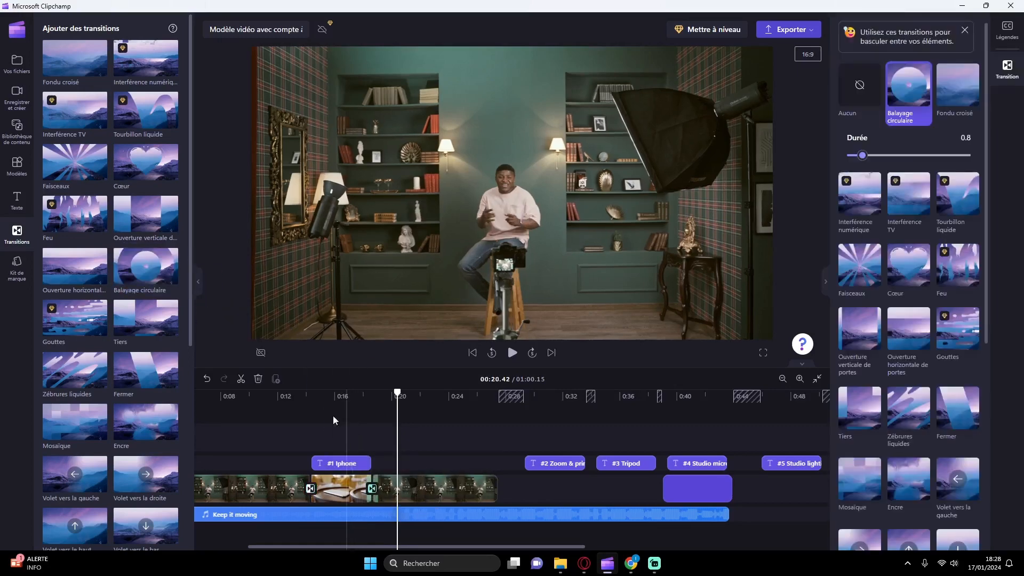
Step: Play from the end of the first studio clip into the second one to check both transitions
{"action": "left_click", "coordinate": [288, 408]}
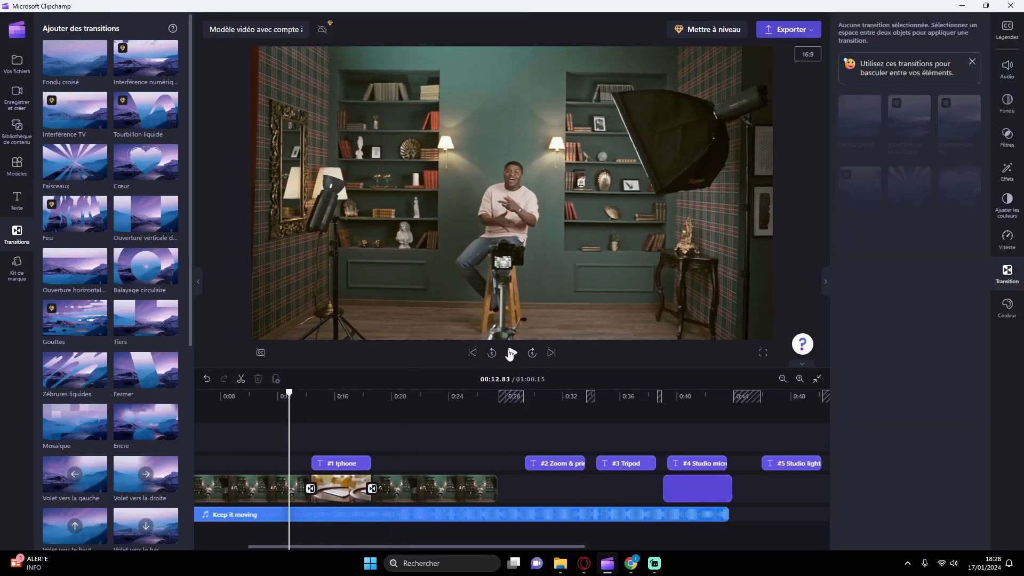
{"action": "left_click", "coordinate": [511, 353]}
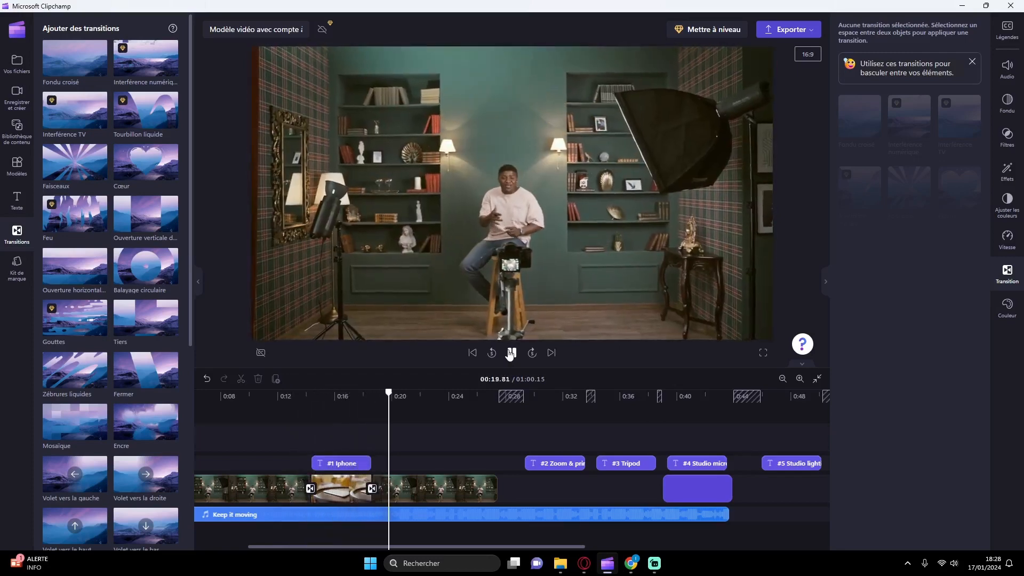
{"action": "left_click", "coordinate": [506, 353]}
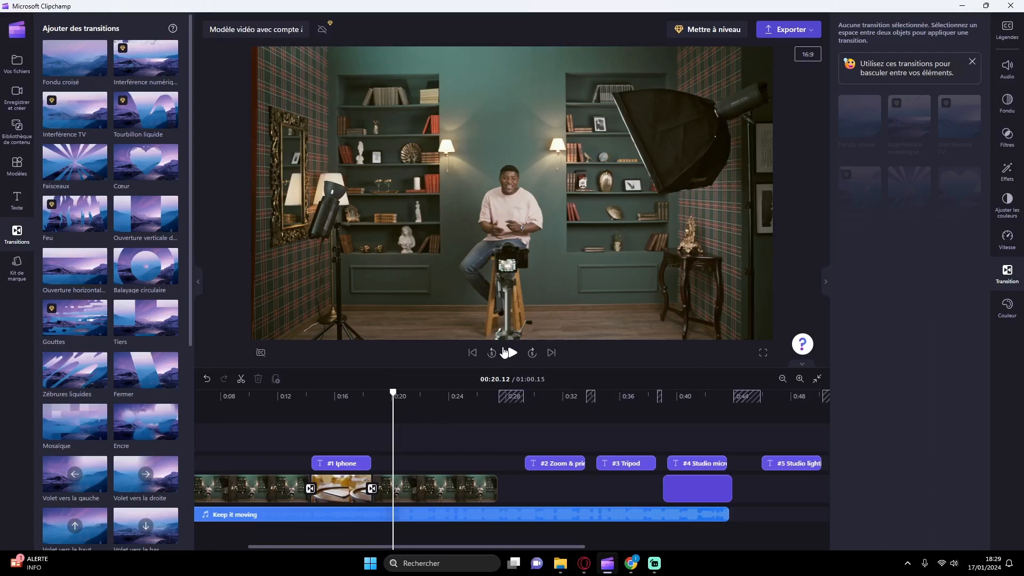
Step: Place the 18-second pexels clip directly after the second studio clip and move the #2 title over its start
{"action": "left_click", "coordinate": [11, 65]}
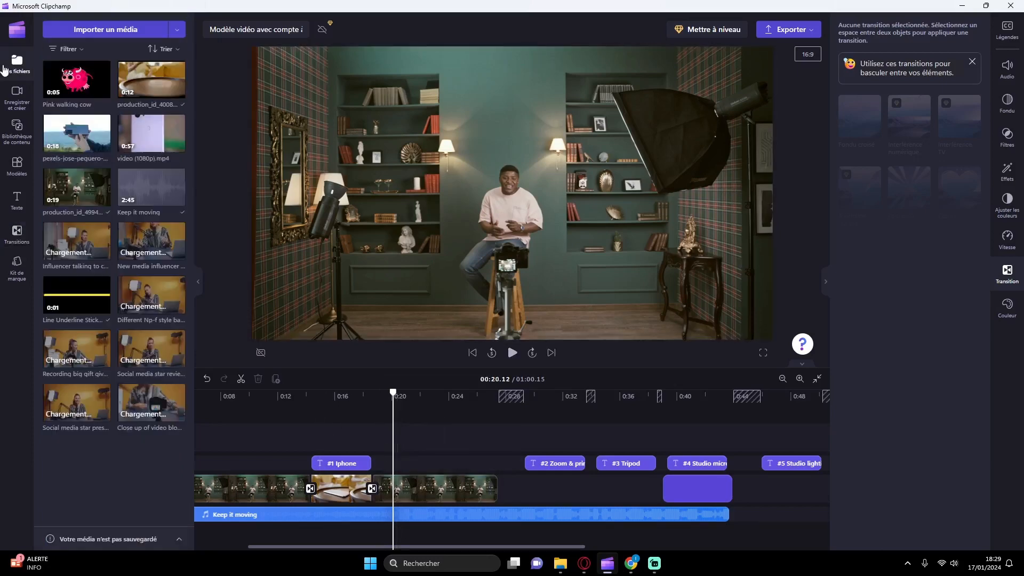
{"action": "left_click_drag", "start_coordinate": [76, 133], "coordinate": [539, 487]}
{"action": "left_click_drag", "start_coordinate": [564, 462], "coordinate": [539, 460]}
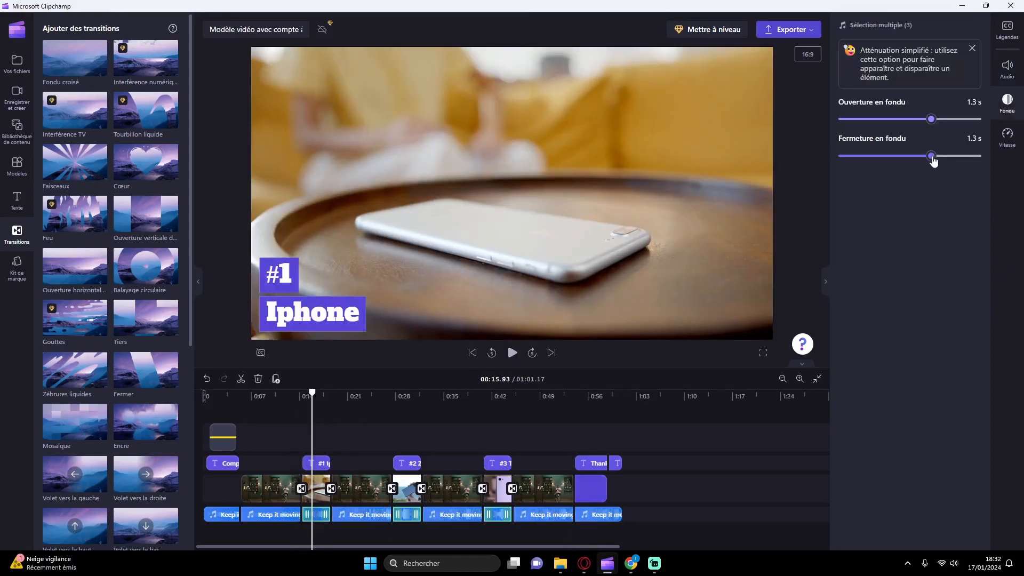
Step: Play the "#1 Iphone" section and the closing "Thanks for tuning in" title to check the music
{"action": "left_click", "coordinate": [512, 353]}
{"action": "left_click", "coordinate": [442, 400]}
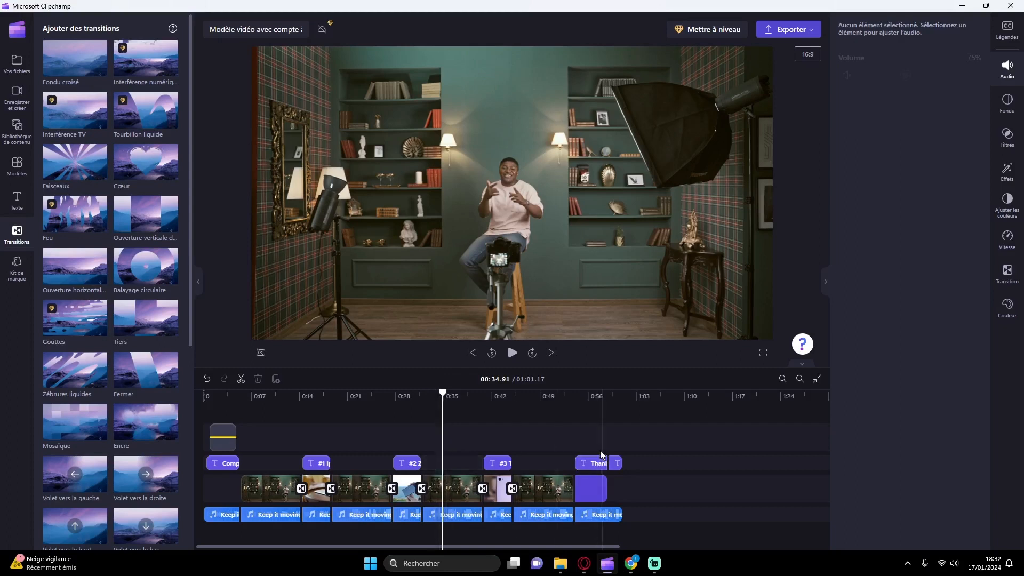
{"action": "left_click", "coordinate": [573, 417]}
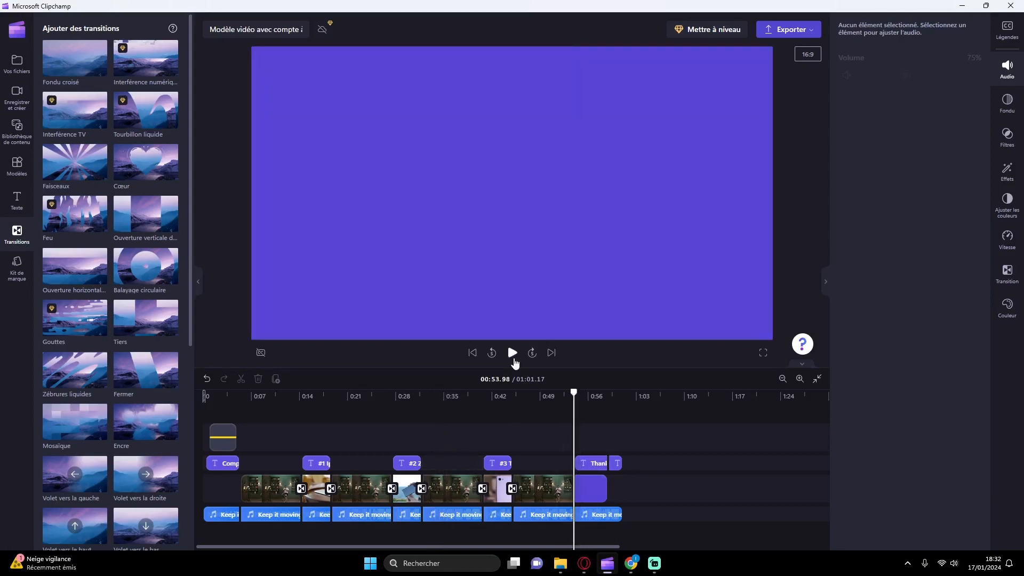
{"action": "left_click", "coordinate": [513, 358]}
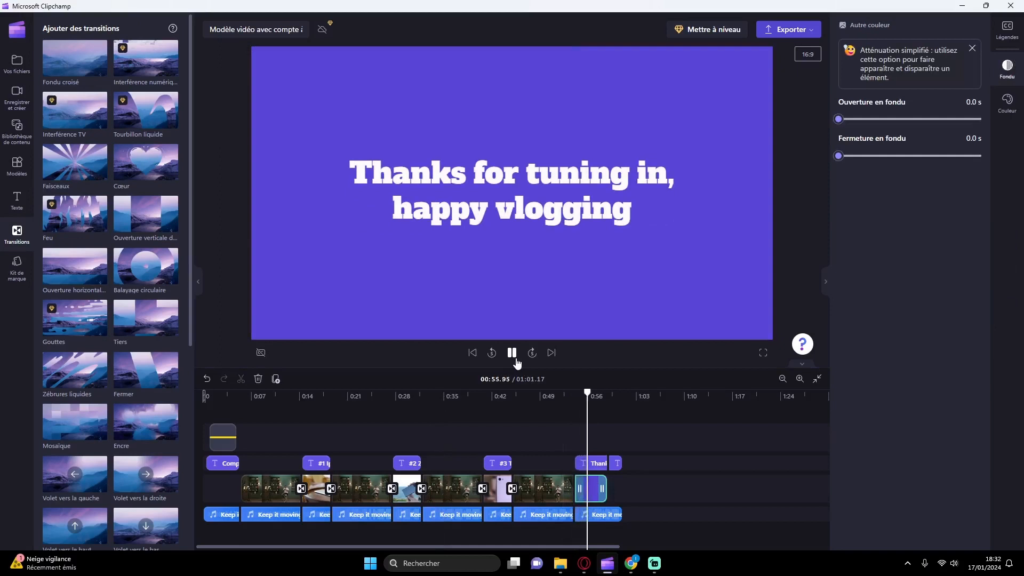
Step: Set the volume of the last music segment to 0% and return the playhead to the start of the closing title
{"action": "left_click", "coordinate": [590, 516]}
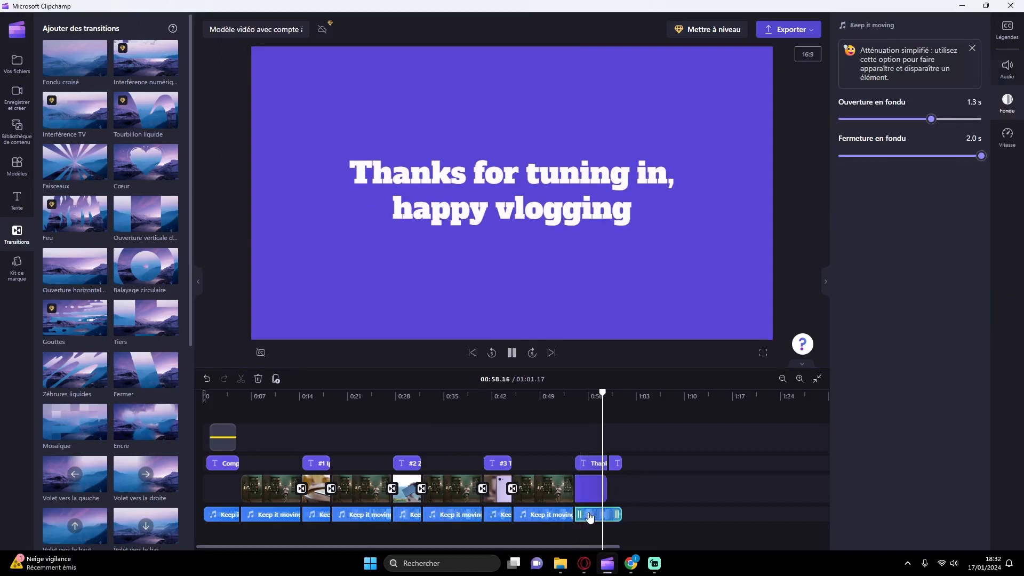
{"action": "left_click", "coordinate": [1006, 69]}
{"action": "left_click_drag", "start_coordinate": [879, 62], "coordinate": [855, 63]}
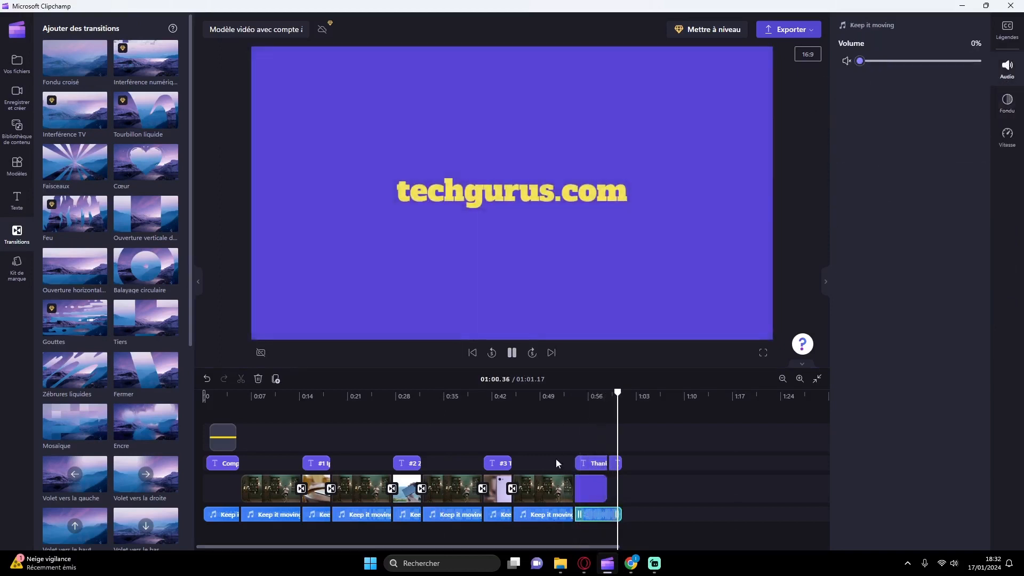
{"action": "left_click", "coordinate": [576, 415]}
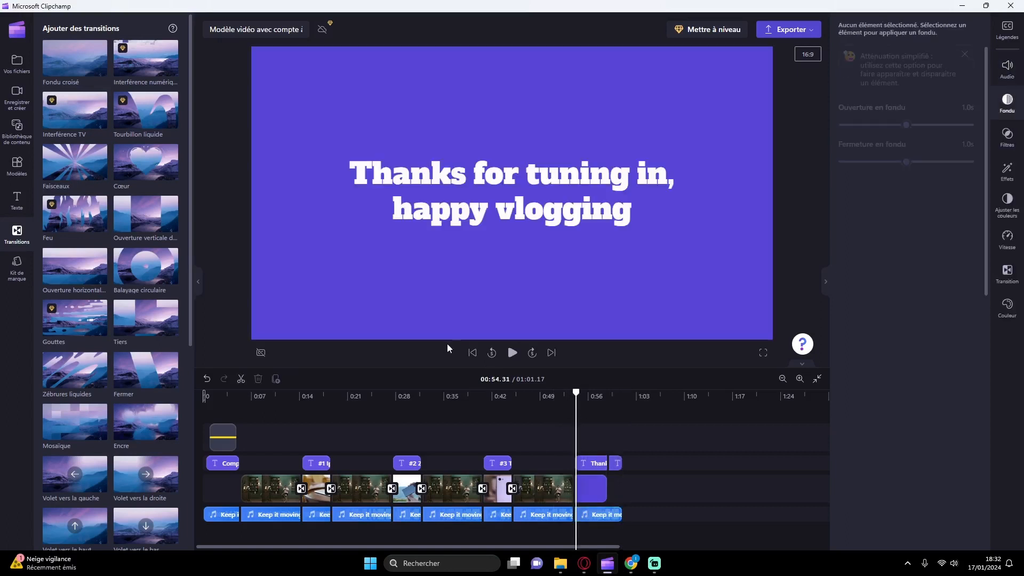